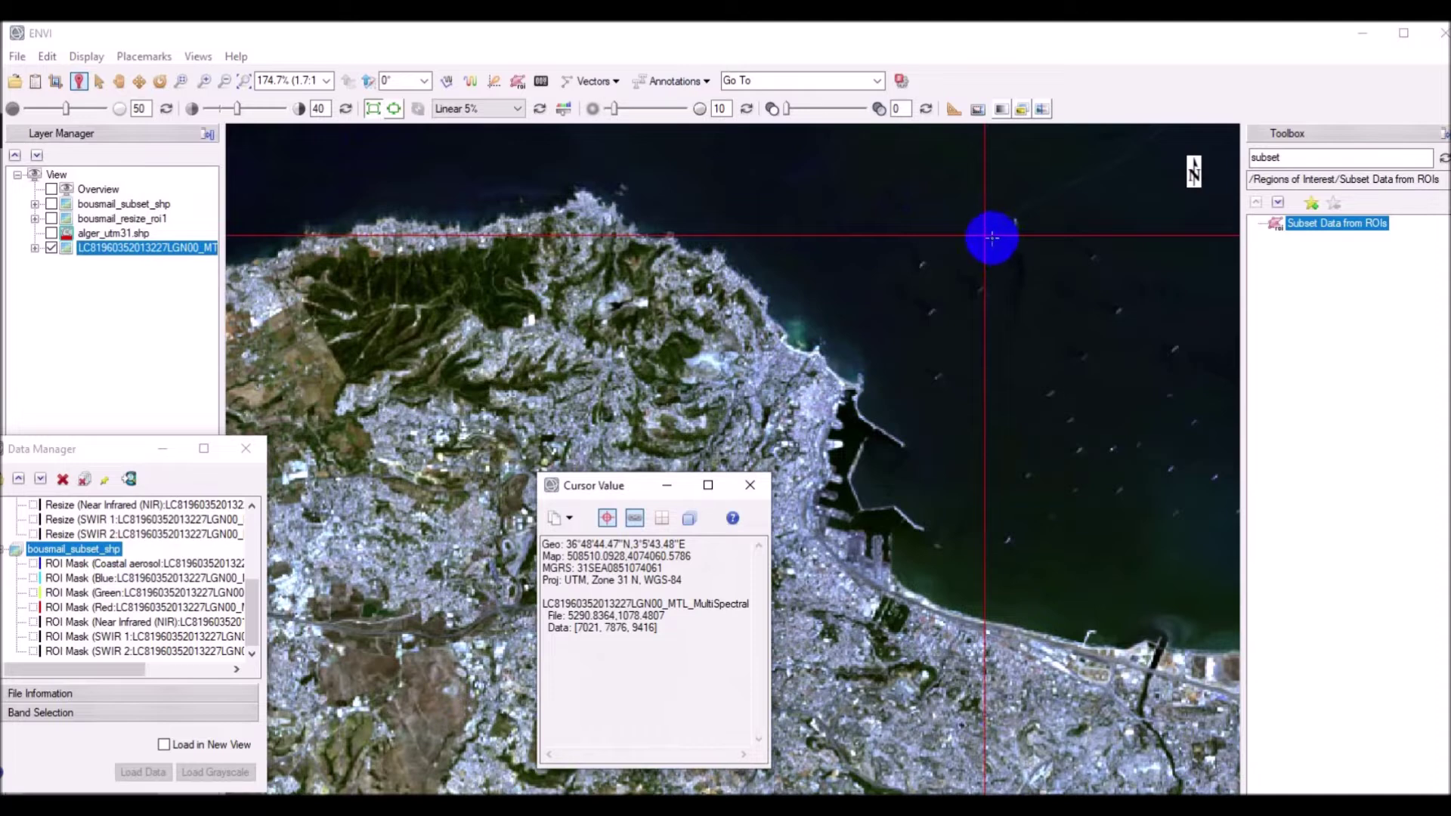
# - Compare the Cursor Value readings at several sea points from west to east, keeping the readout window clear of the crosshair
pyautogui.moveTo(982, 236); pyautogui.dragTo(865, 251)
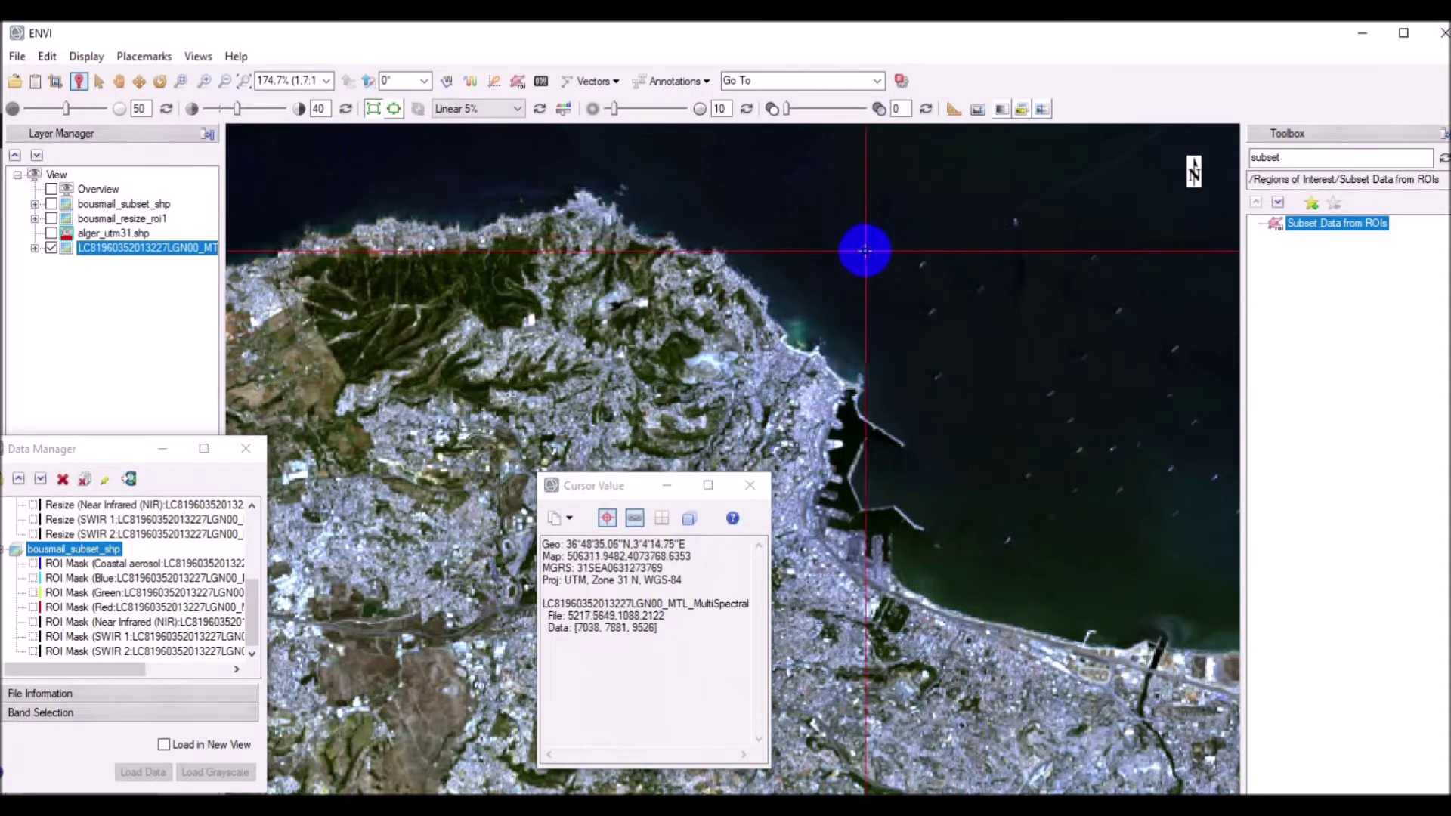
pyautogui.moveTo(627, 492); pyautogui.dragTo(529, 179)
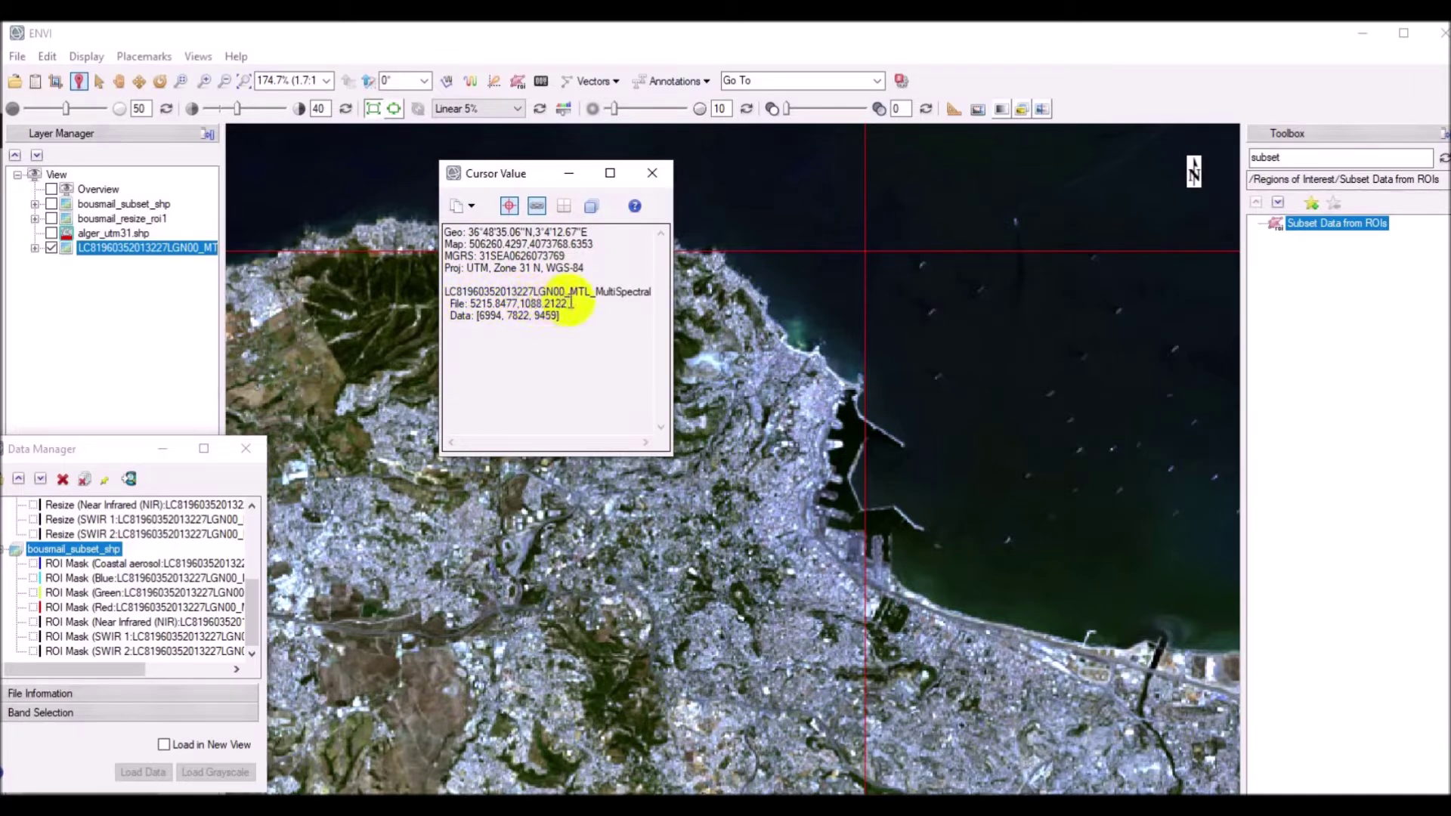
pyautogui.click(842, 266)
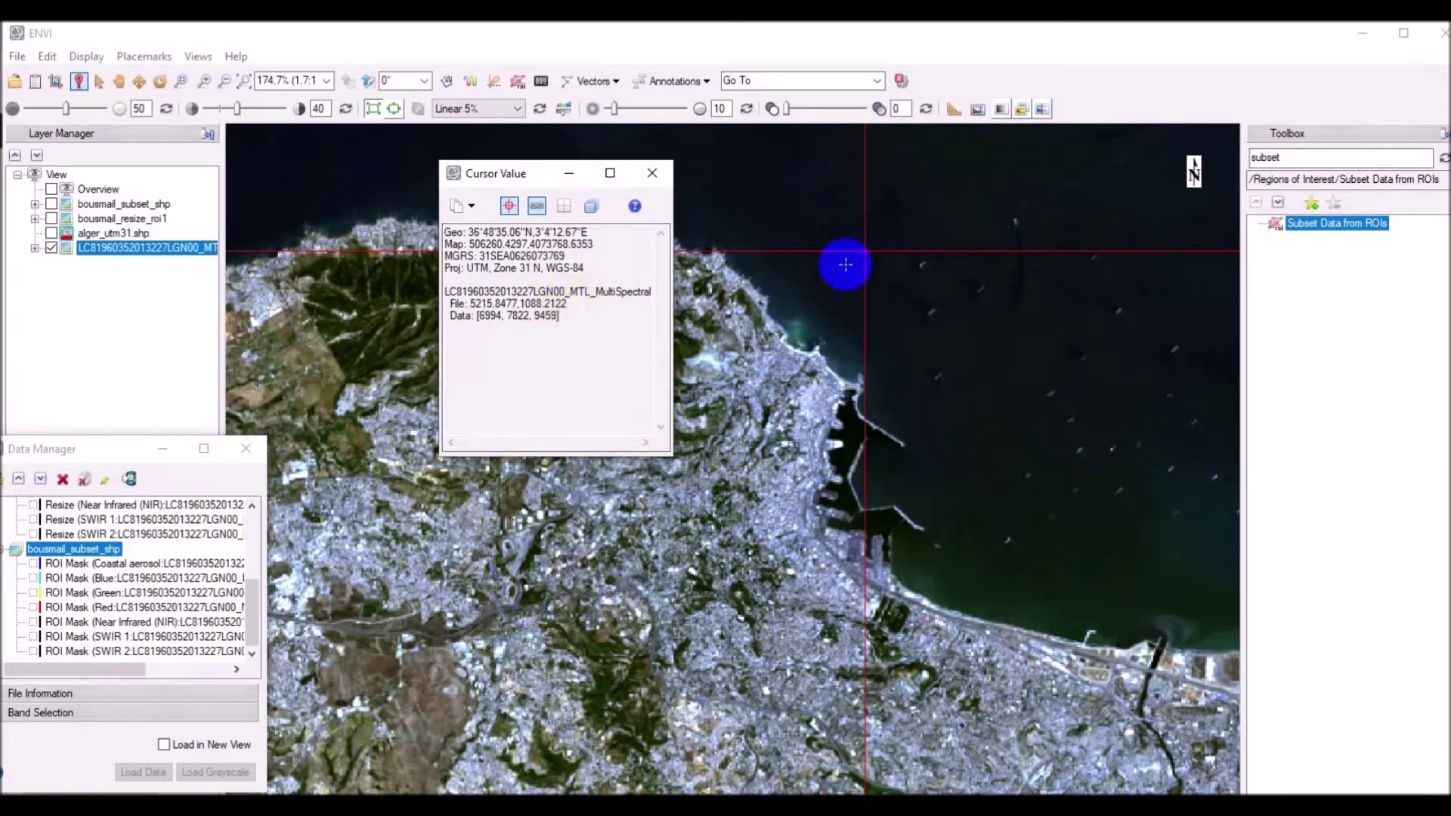
pyautogui.click(932, 250)
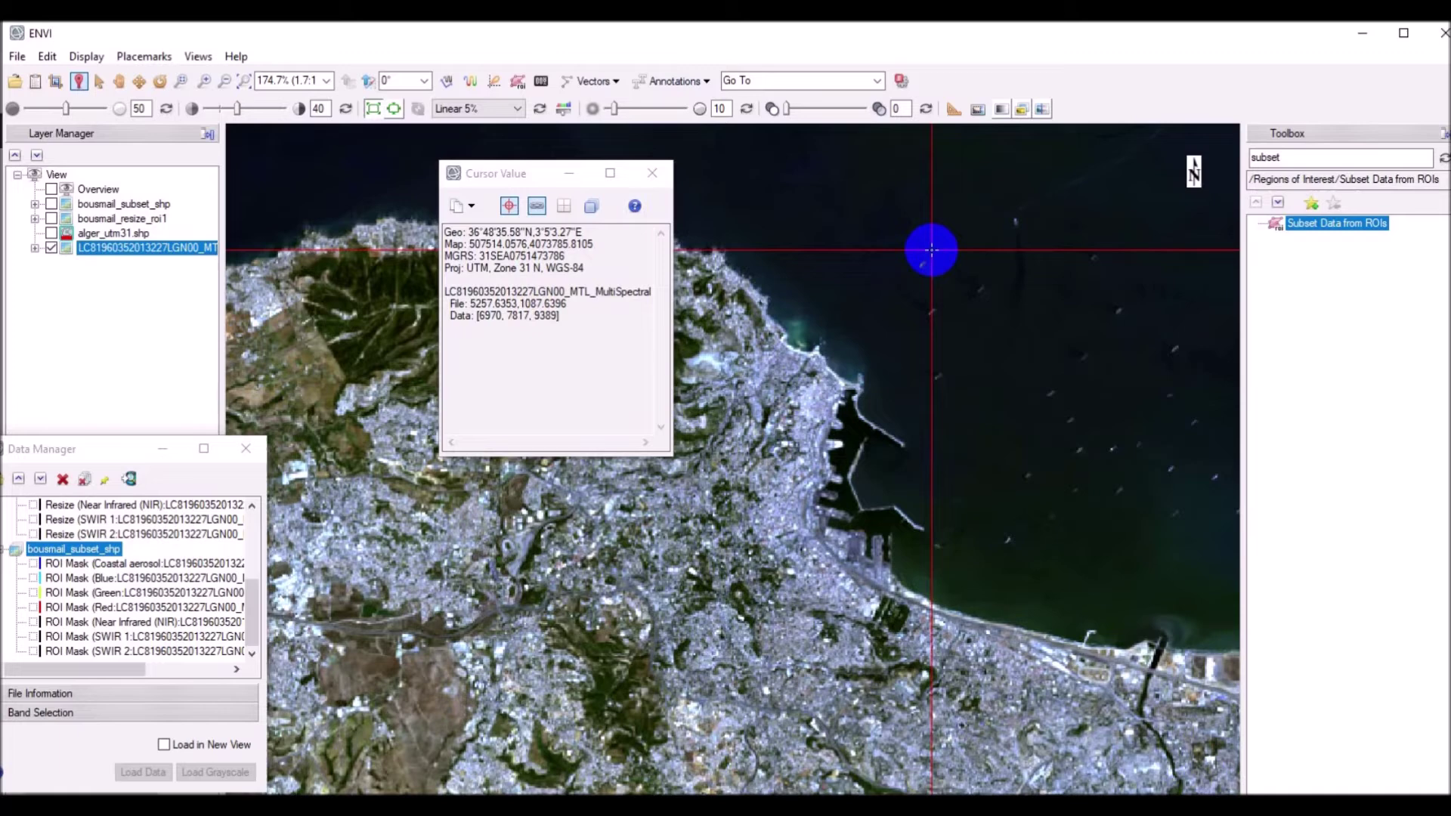
pyautogui.click(999, 248)
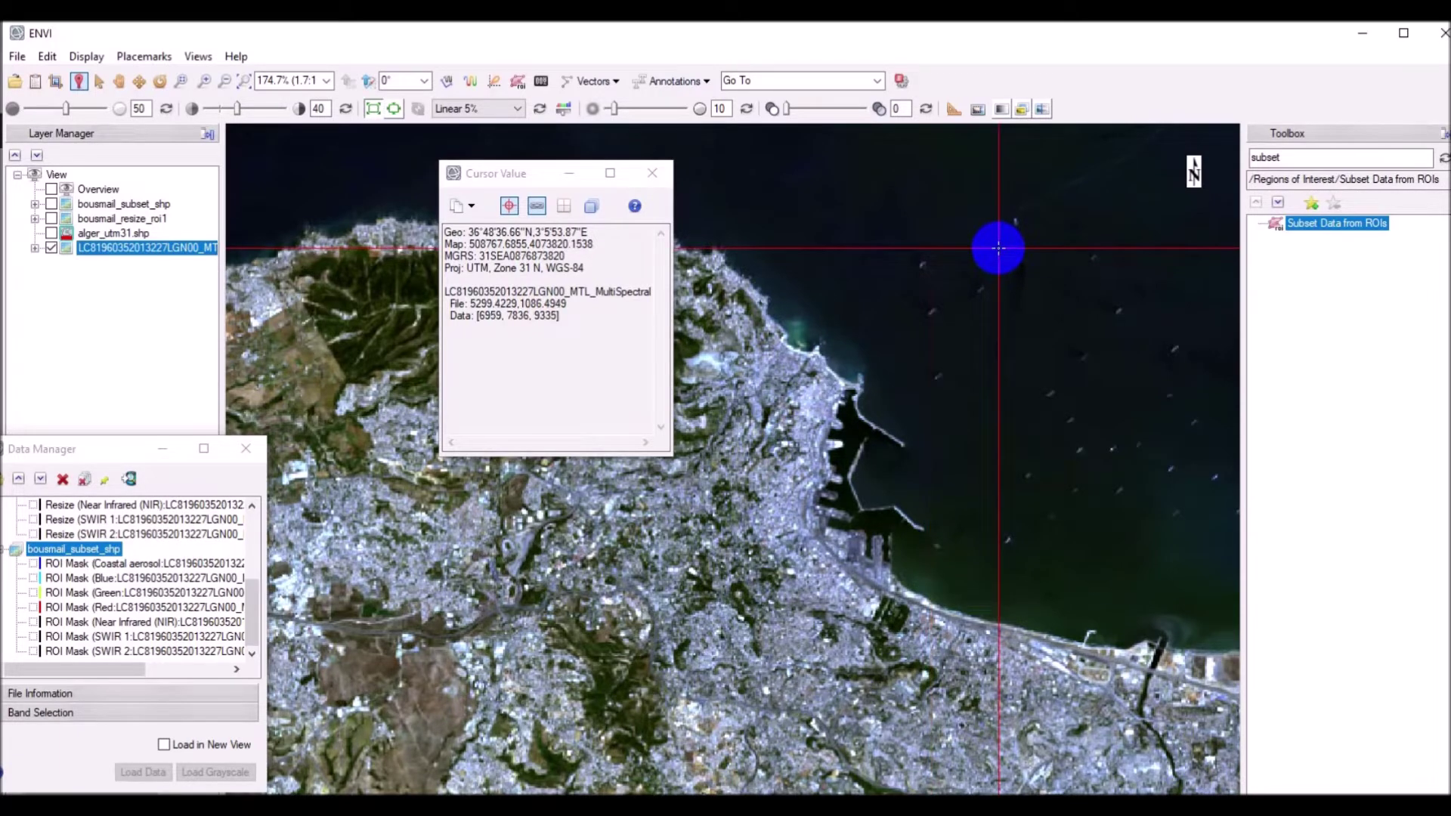
pyautogui.click(1056, 243)
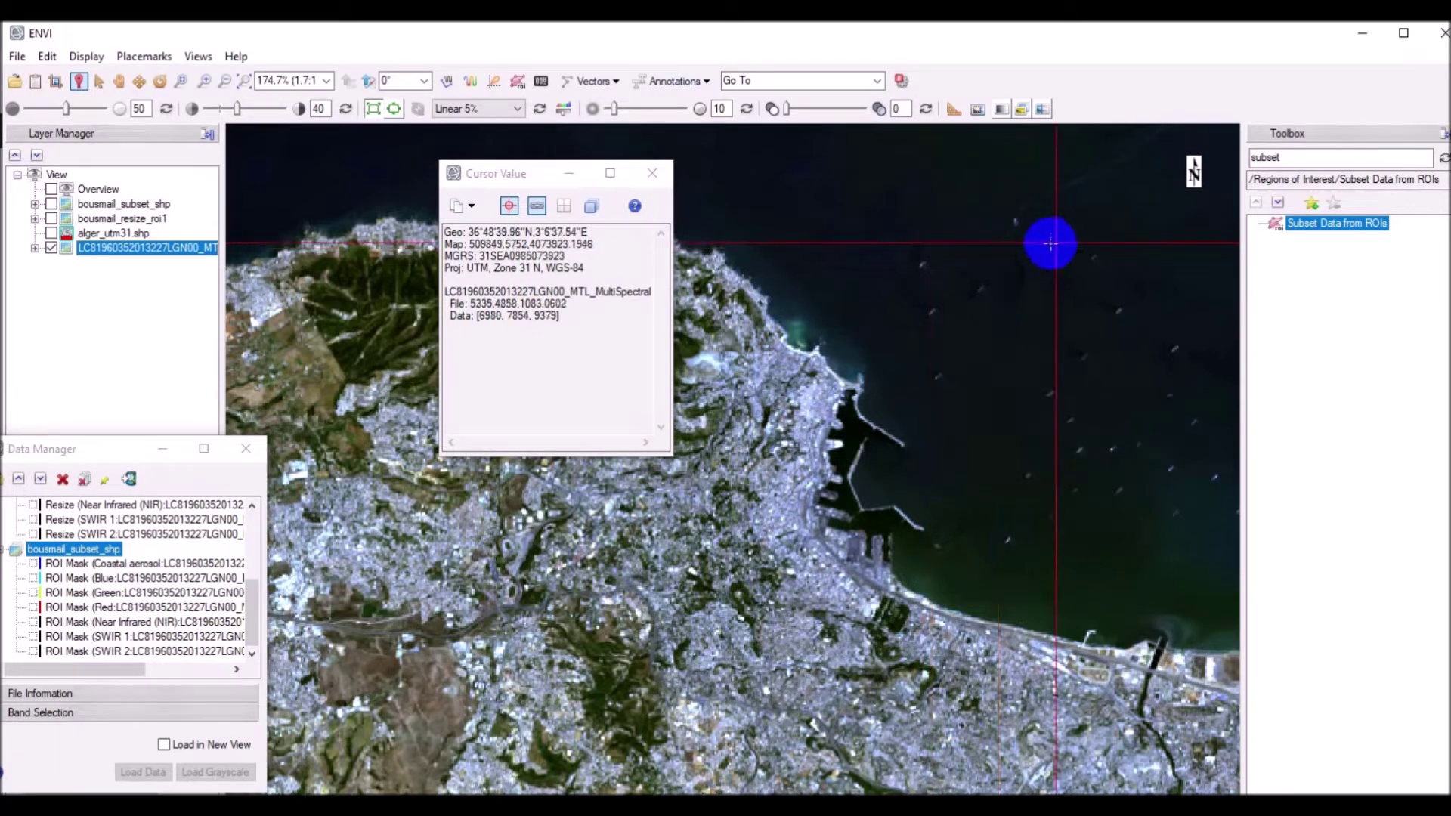
# - Place the crosshair at successive sea points from north to south to compare how the line coordinate changes
pyautogui.click(887, 173)
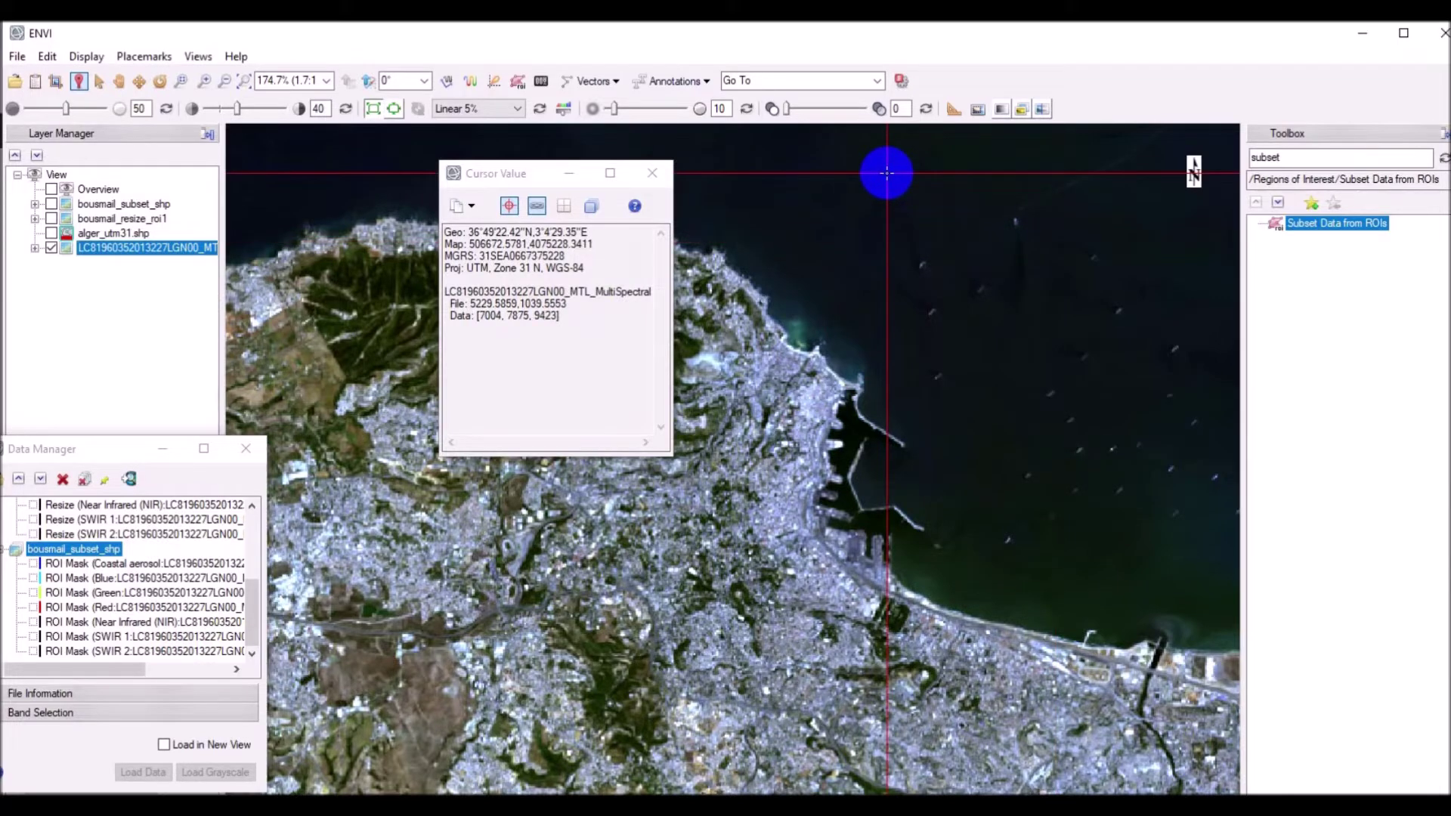
pyautogui.click(887, 239)
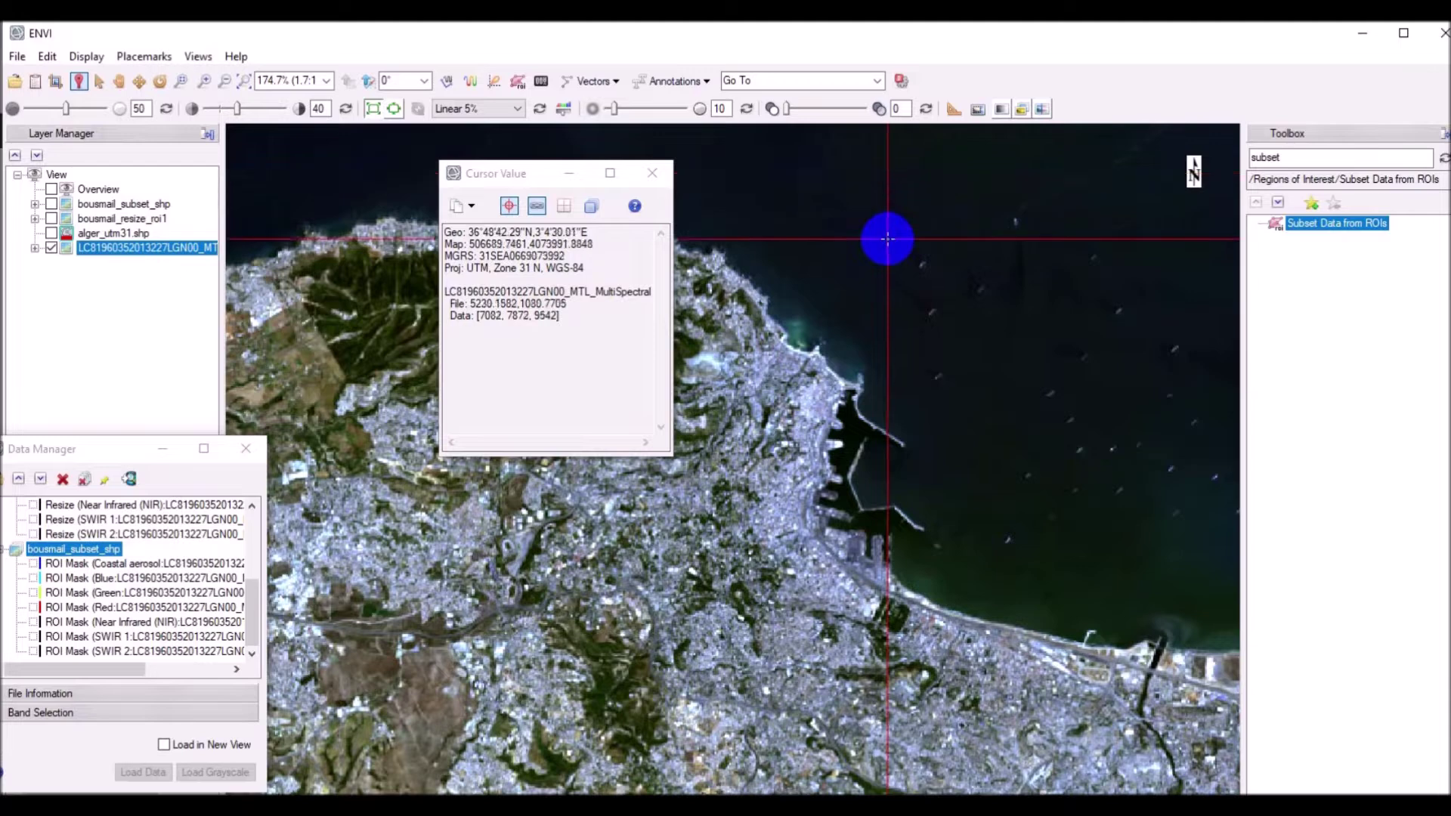
pyautogui.click(887, 317)
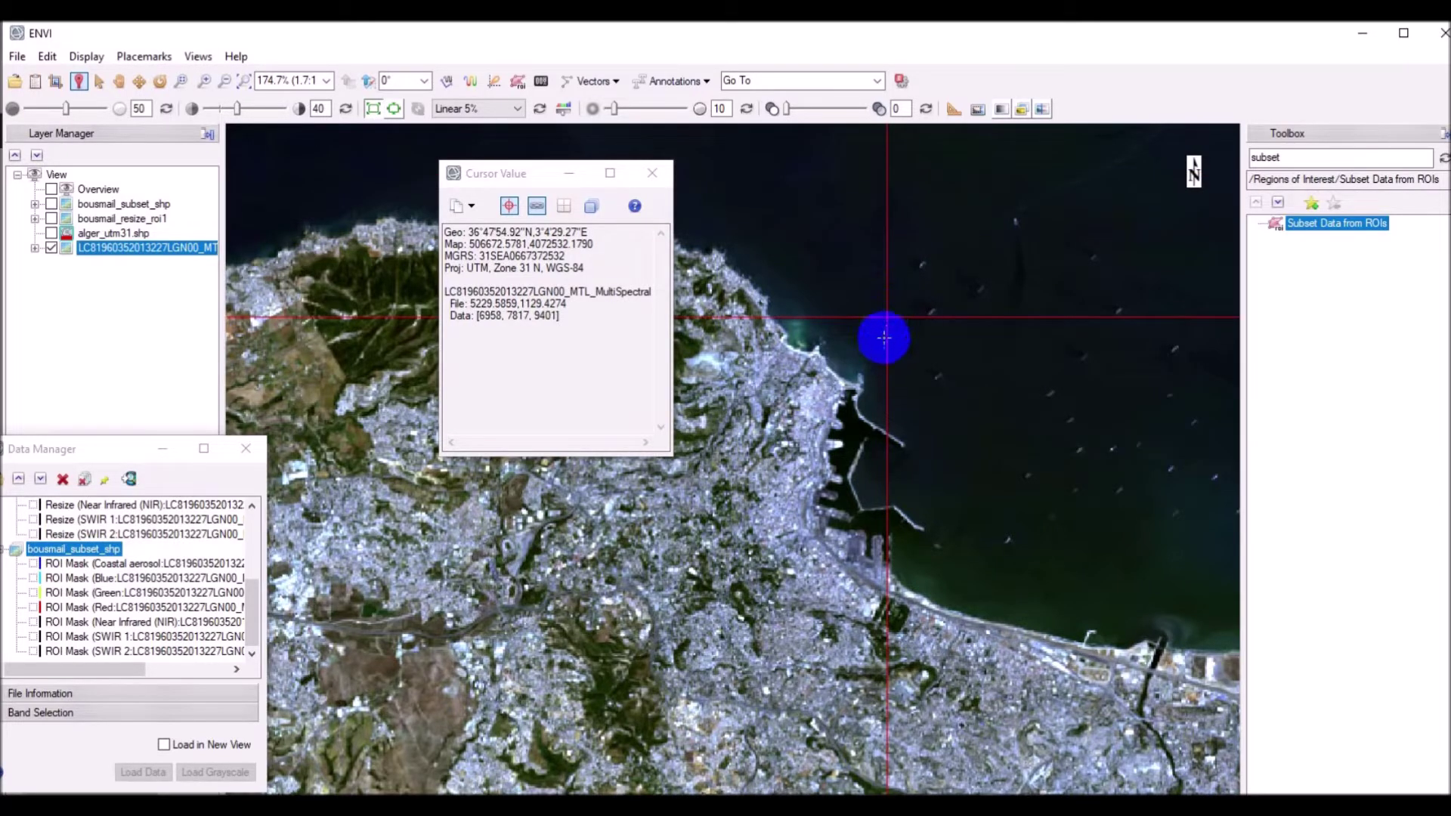
pyautogui.click(882, 388)
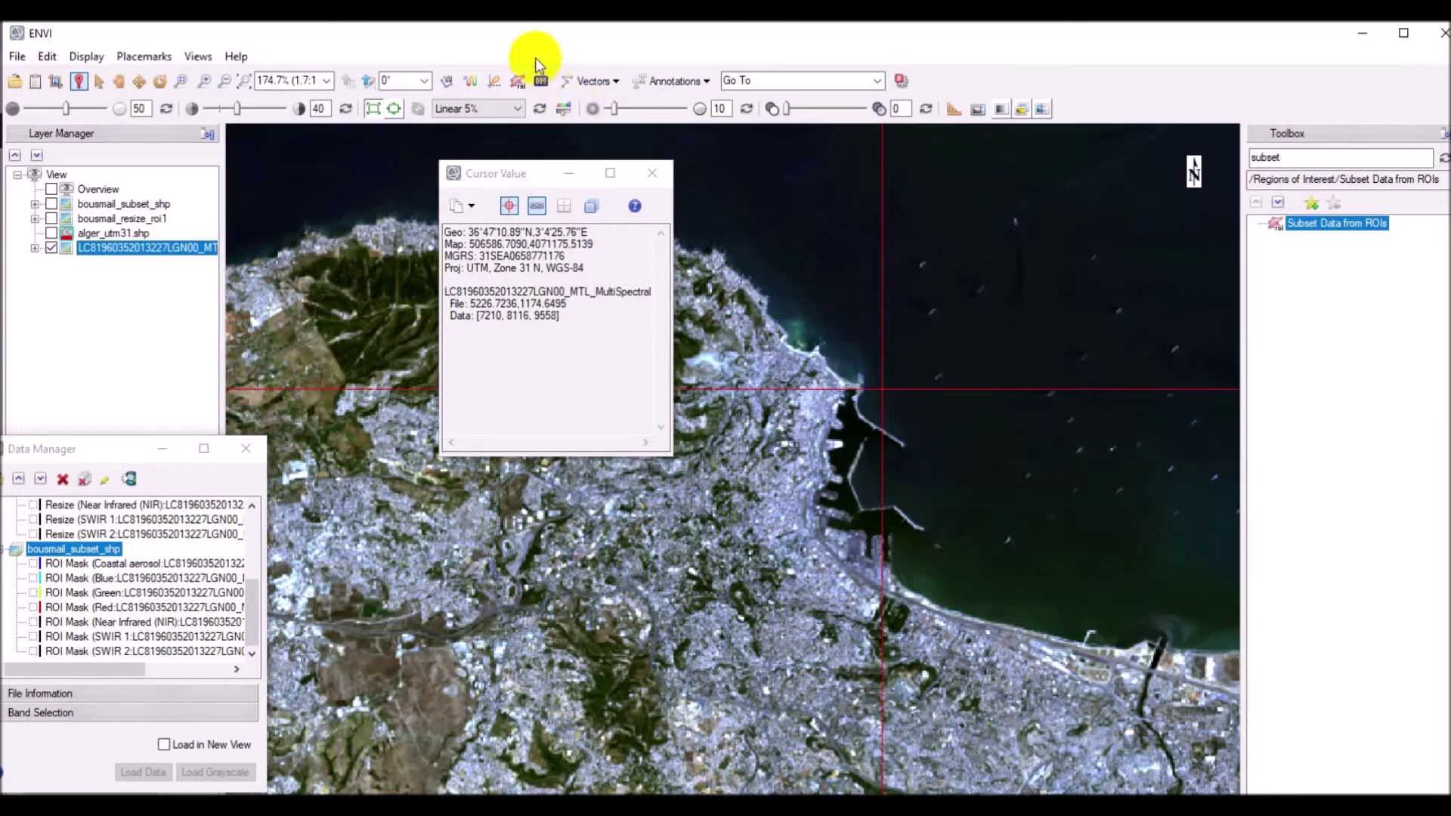
# - Show the full extent of the Landsat scene and inspect the file coordinates around its upper-left corner
pyautogui.click(243, 81)
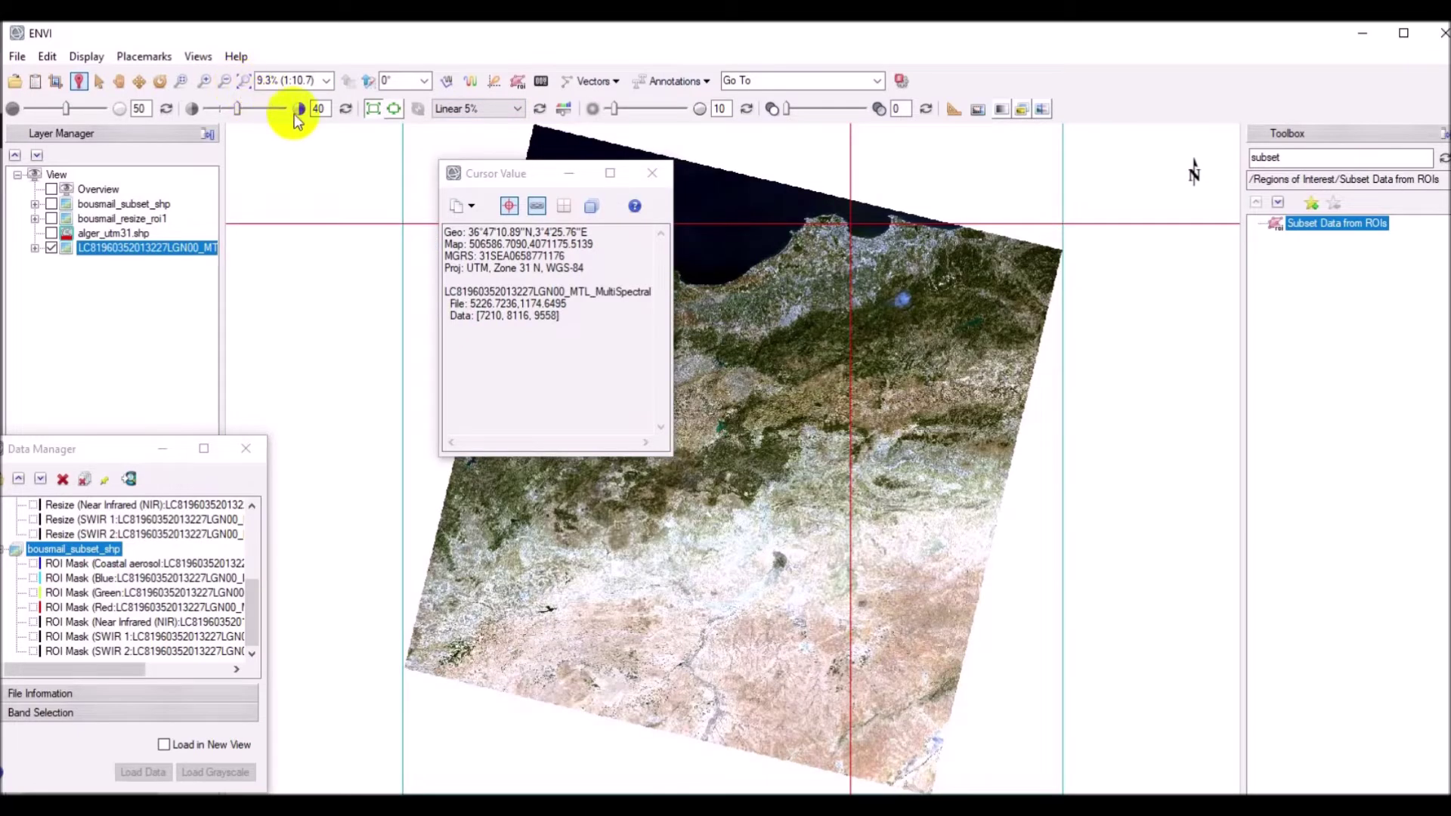
pyautogui.click(550, 136)
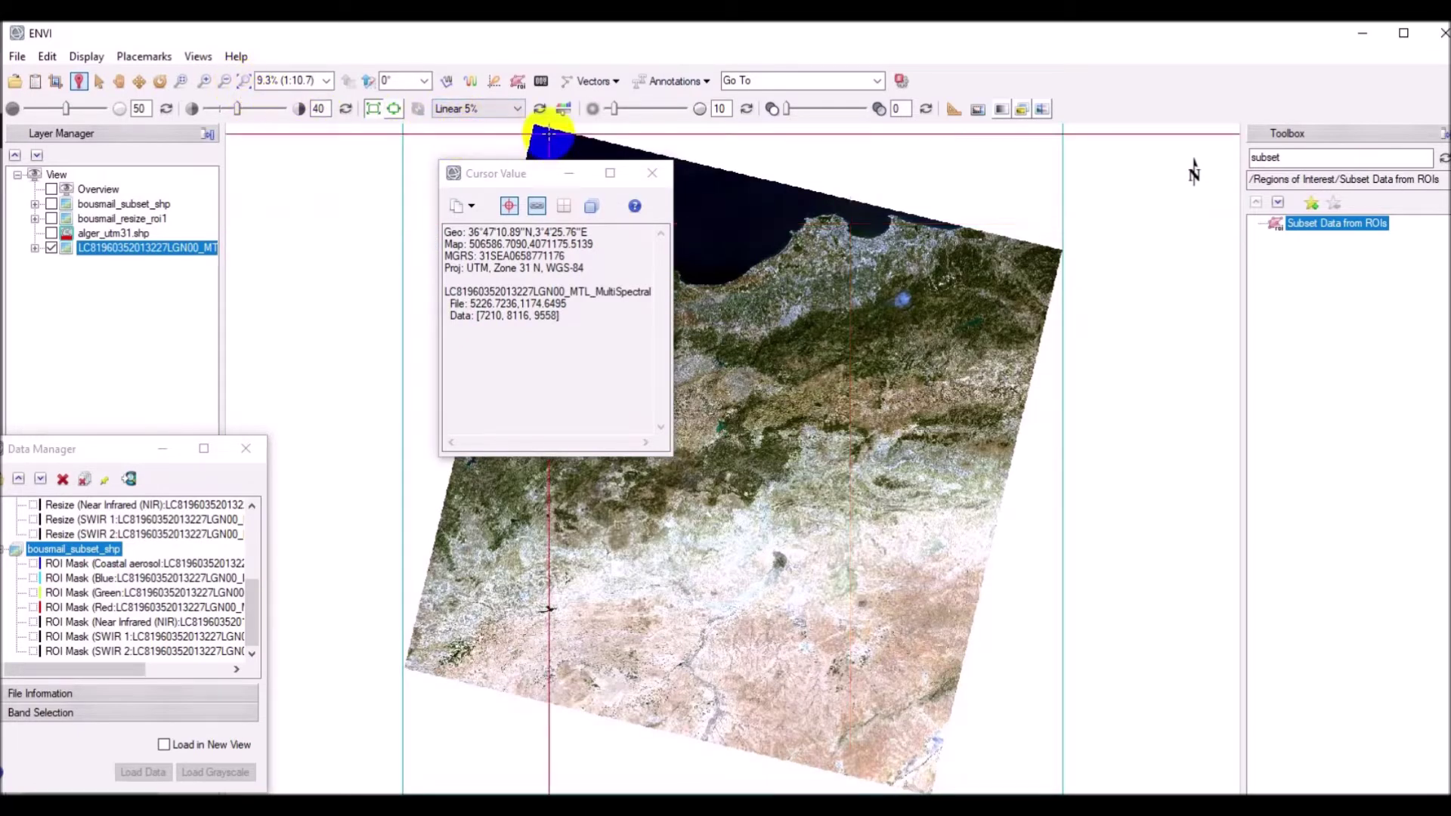
pyautogui.click(403, 127)
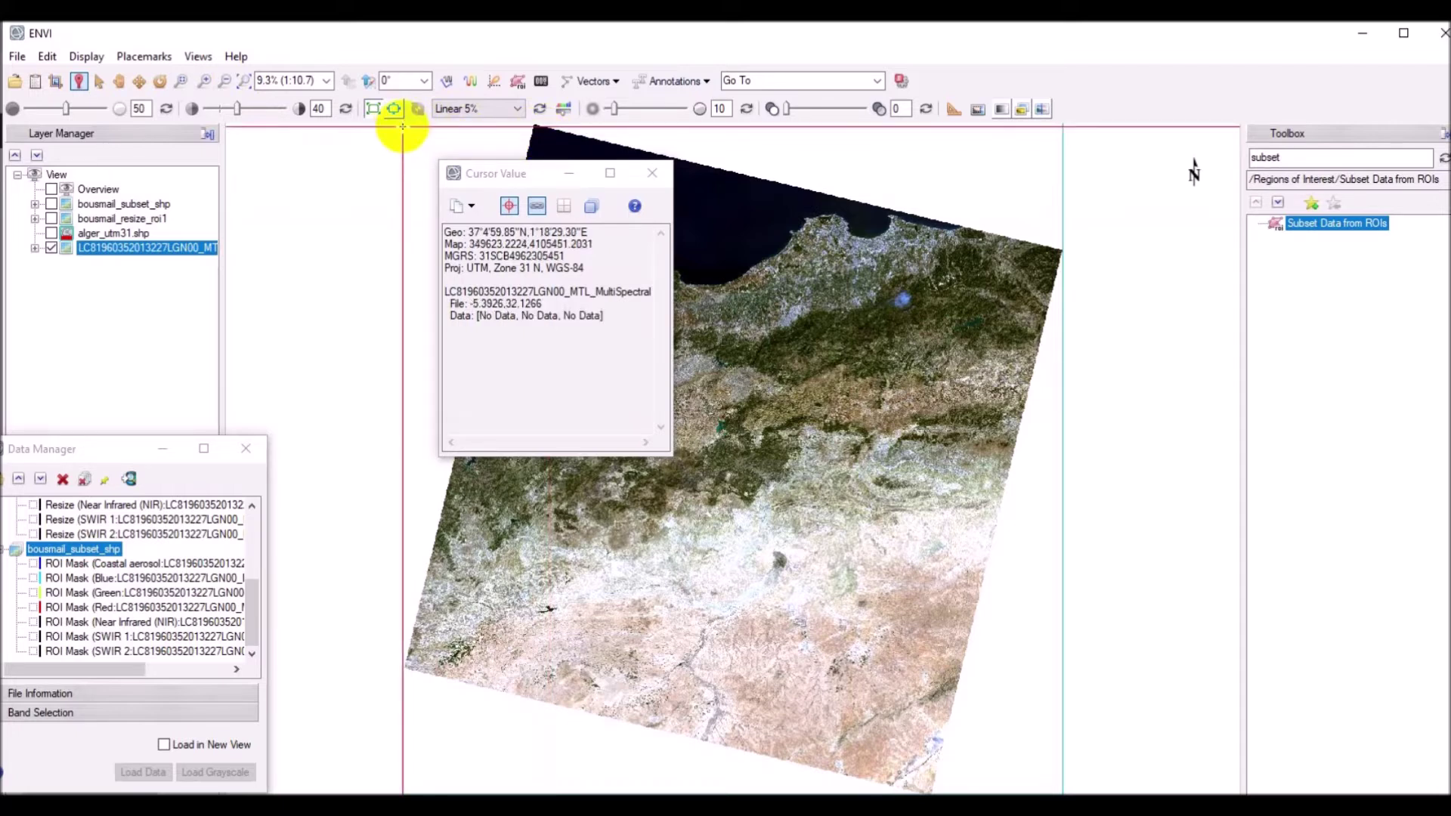
pyautogui.click(427, 133)
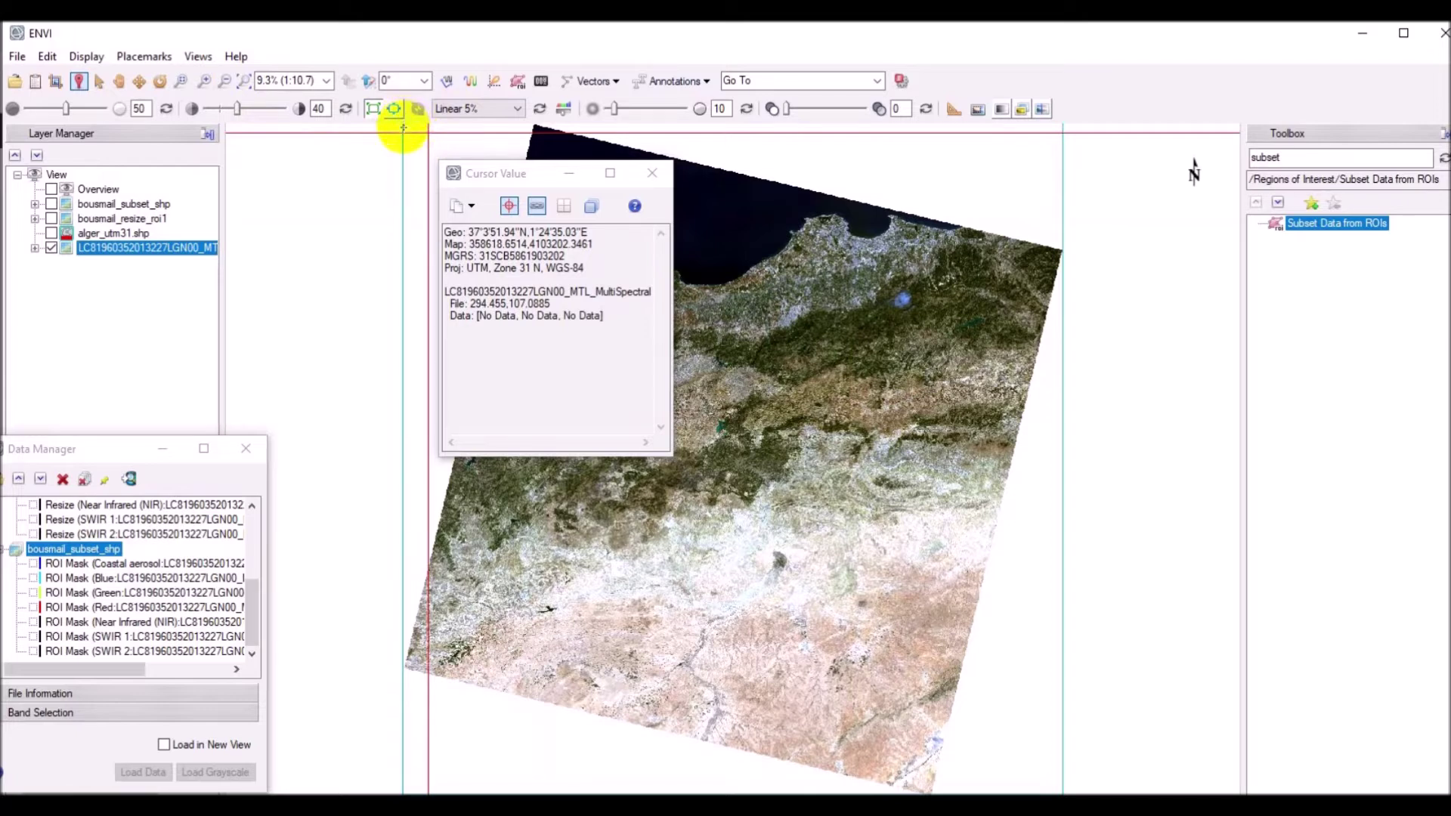
pyautogui.click(404, 128)
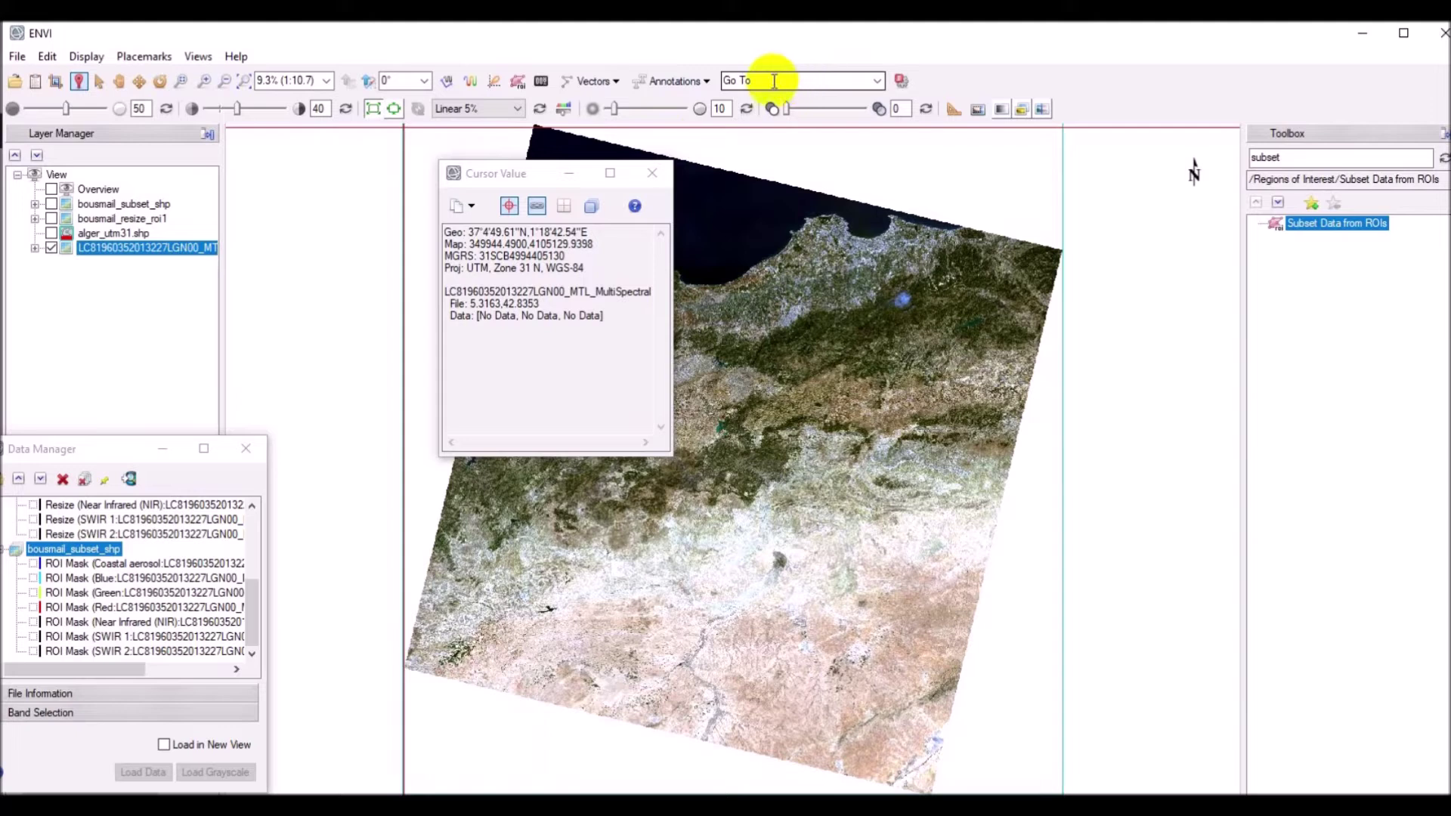
# - Center the view on image pixel 1000,1000 using Go To
pyautogui.click(877, 82)
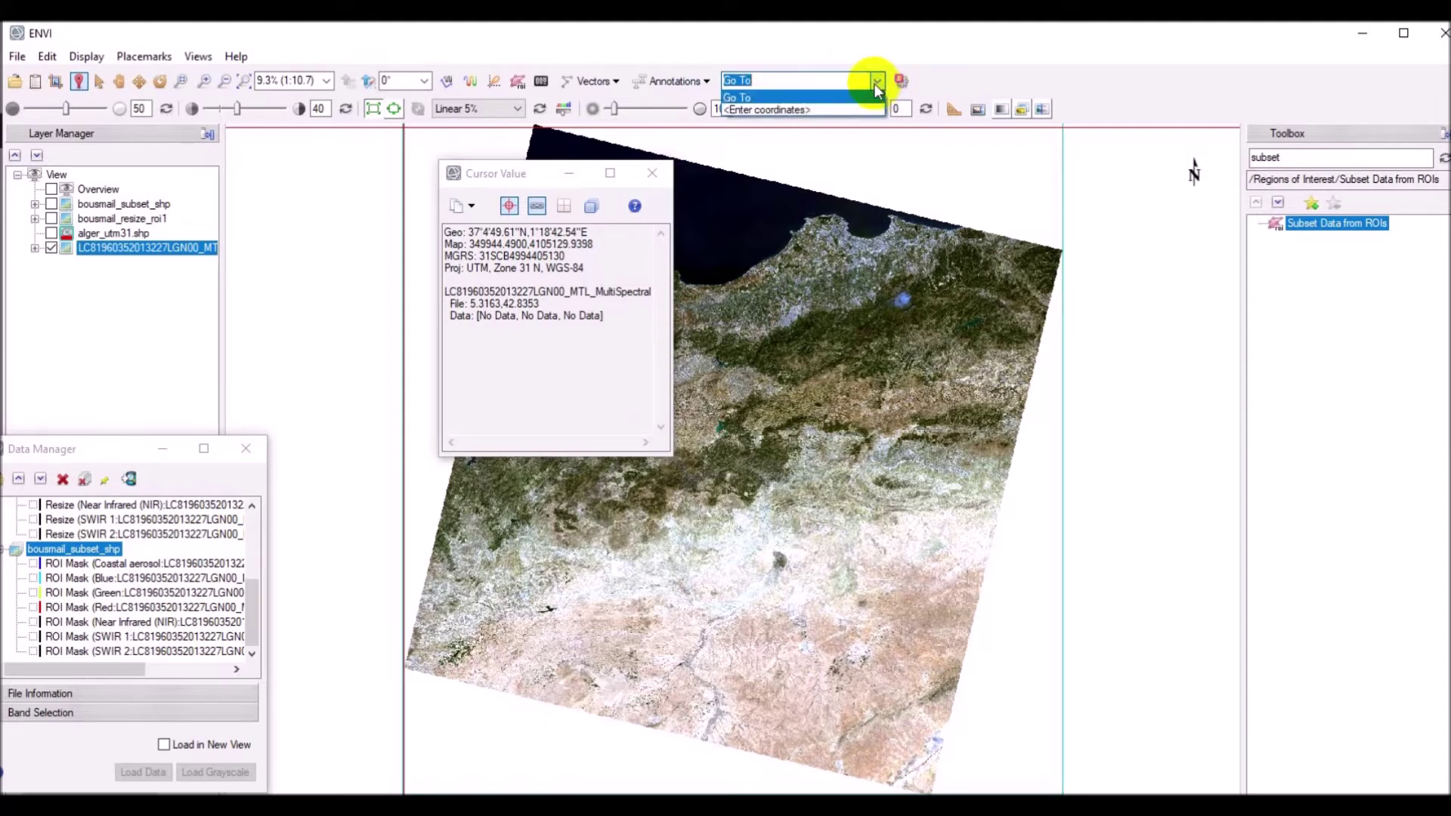
pyautogui.click(876, 85)
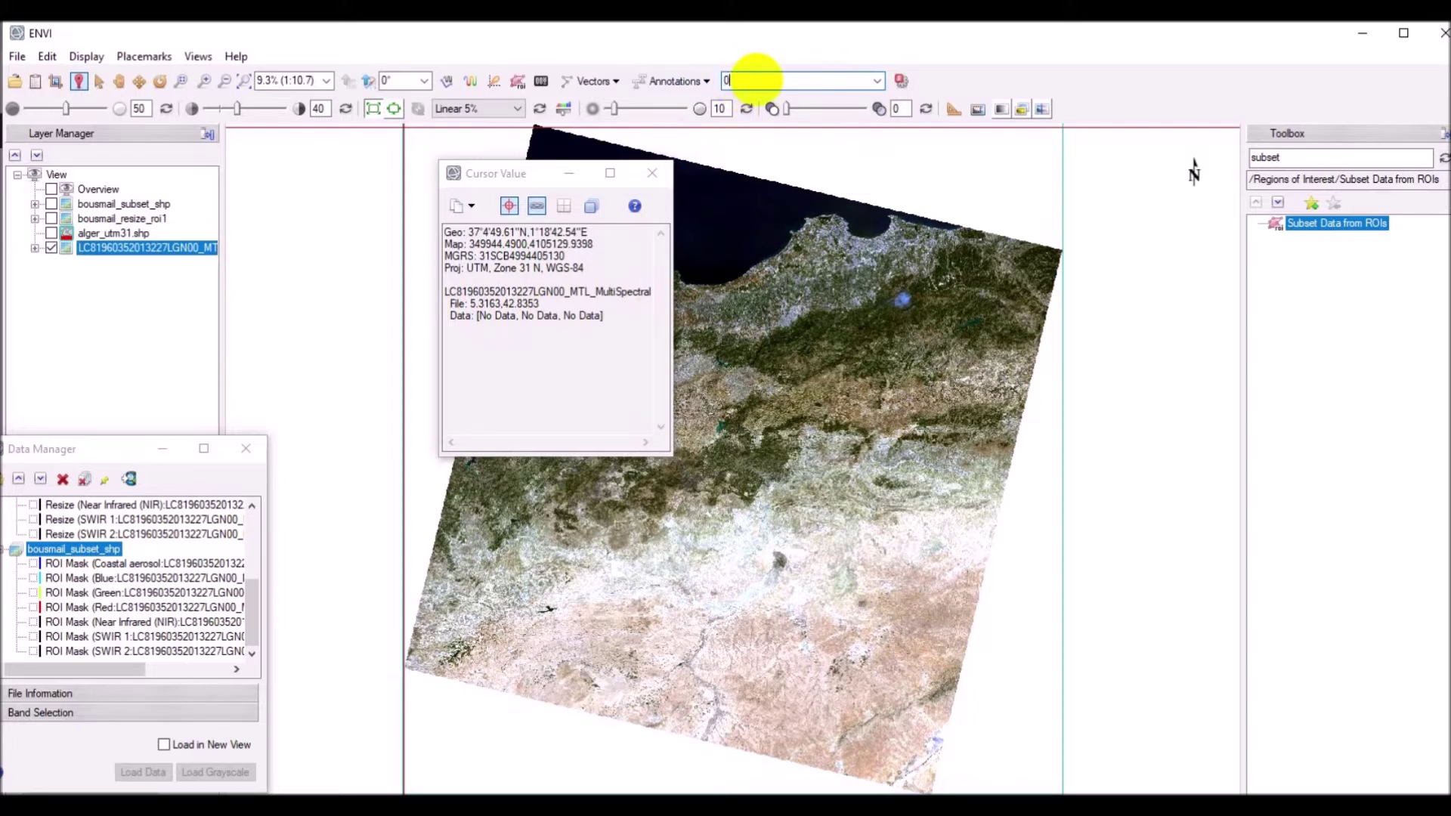
pyautogui.write('0')
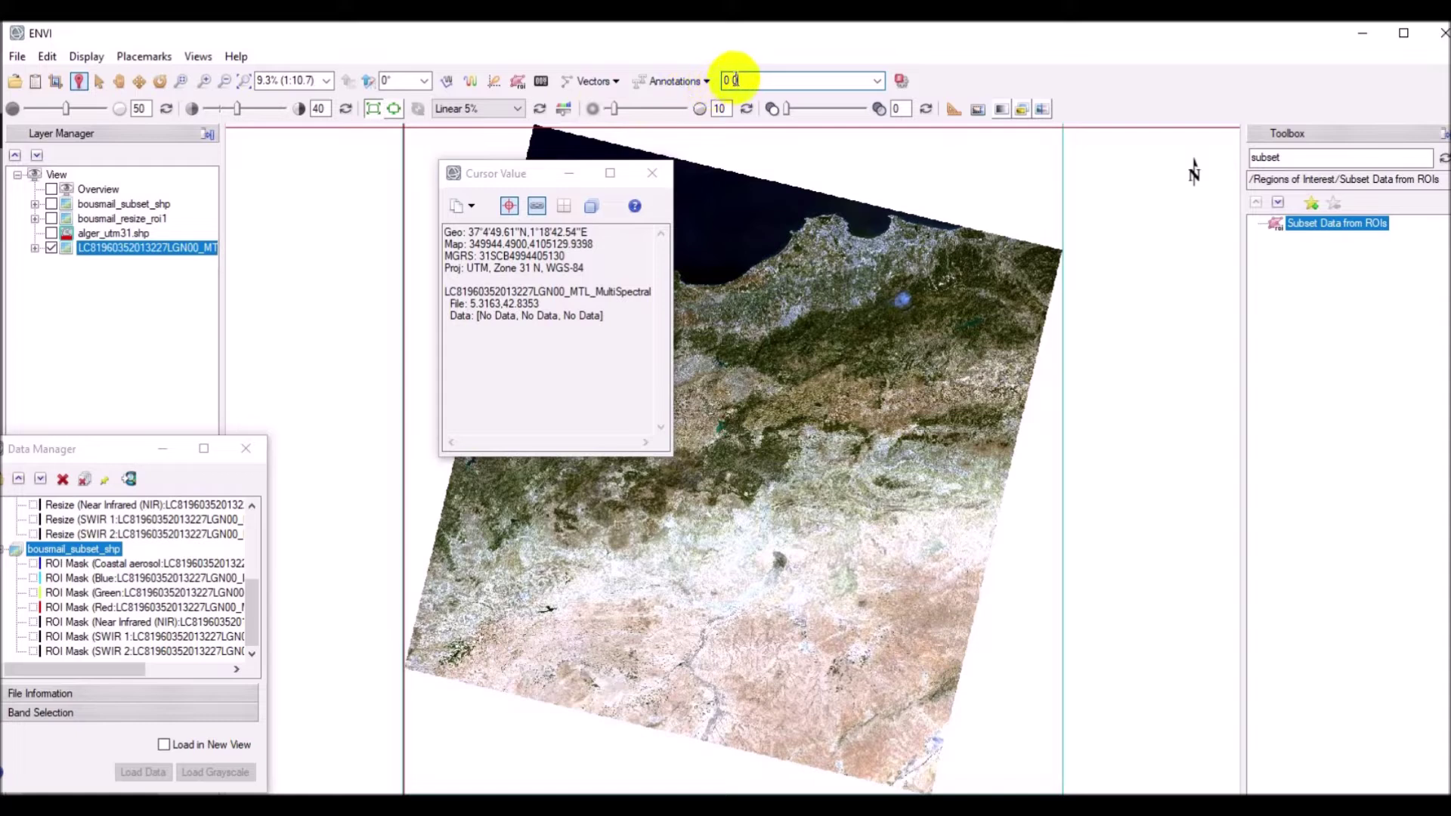
pyautogui.moveTo(733, 78); pyautogui.dragTo(707, 79)
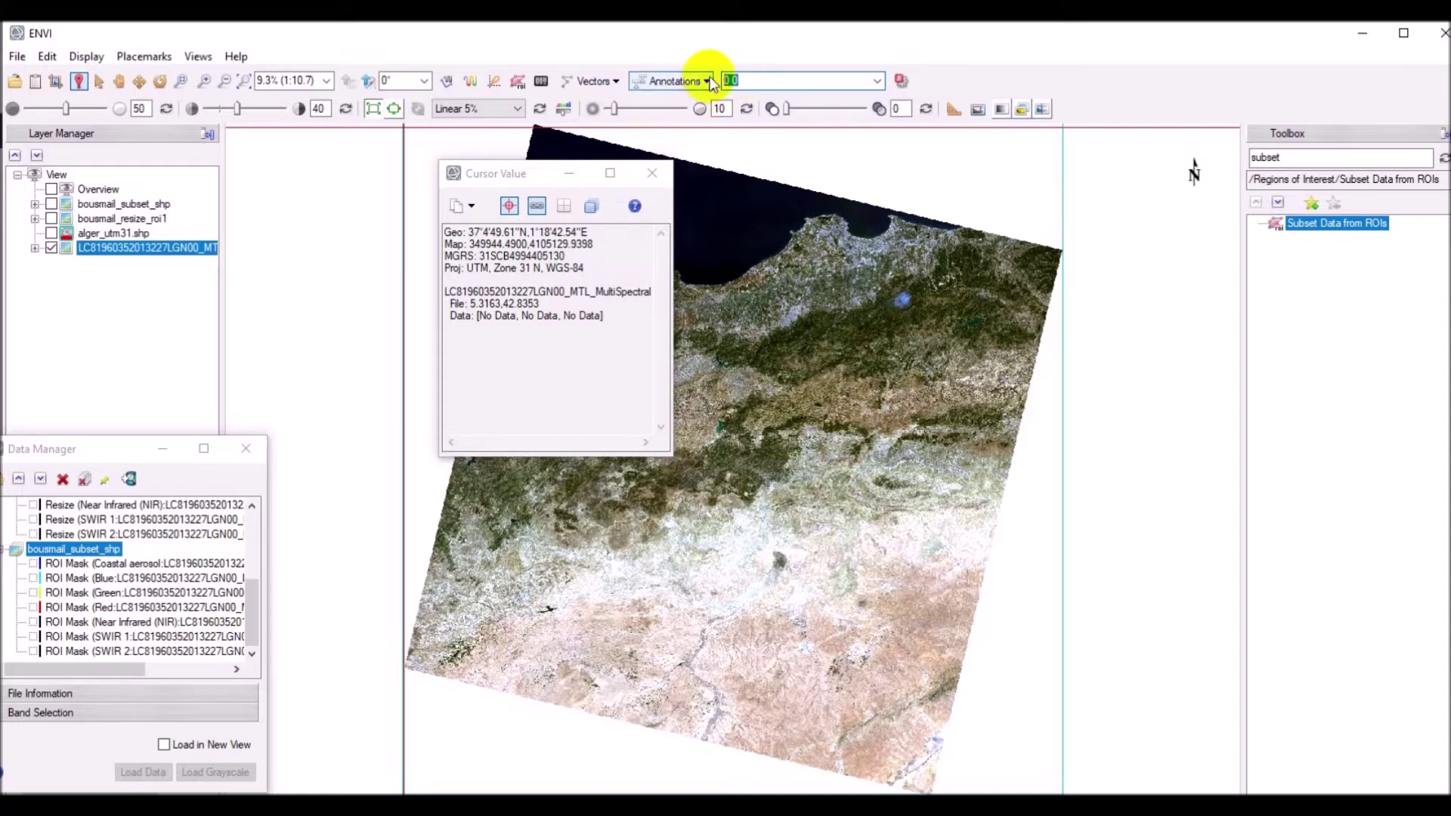
pyautogui.write('1000 1000')
pyautogui.click(750, 82)
pyautogui.press('BackSpace')
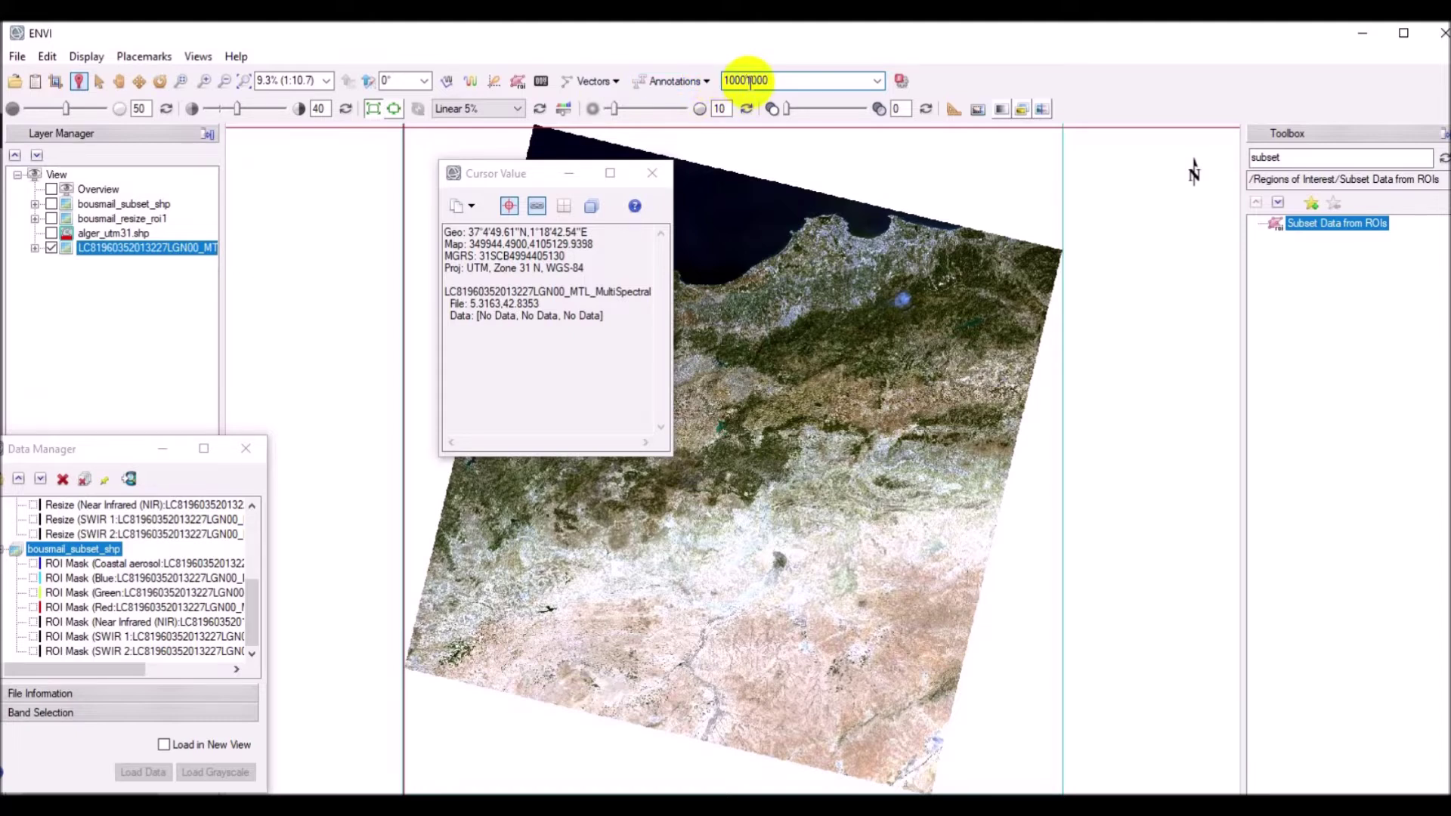
pyautogui.write(',')
pyautogui.press('Return')
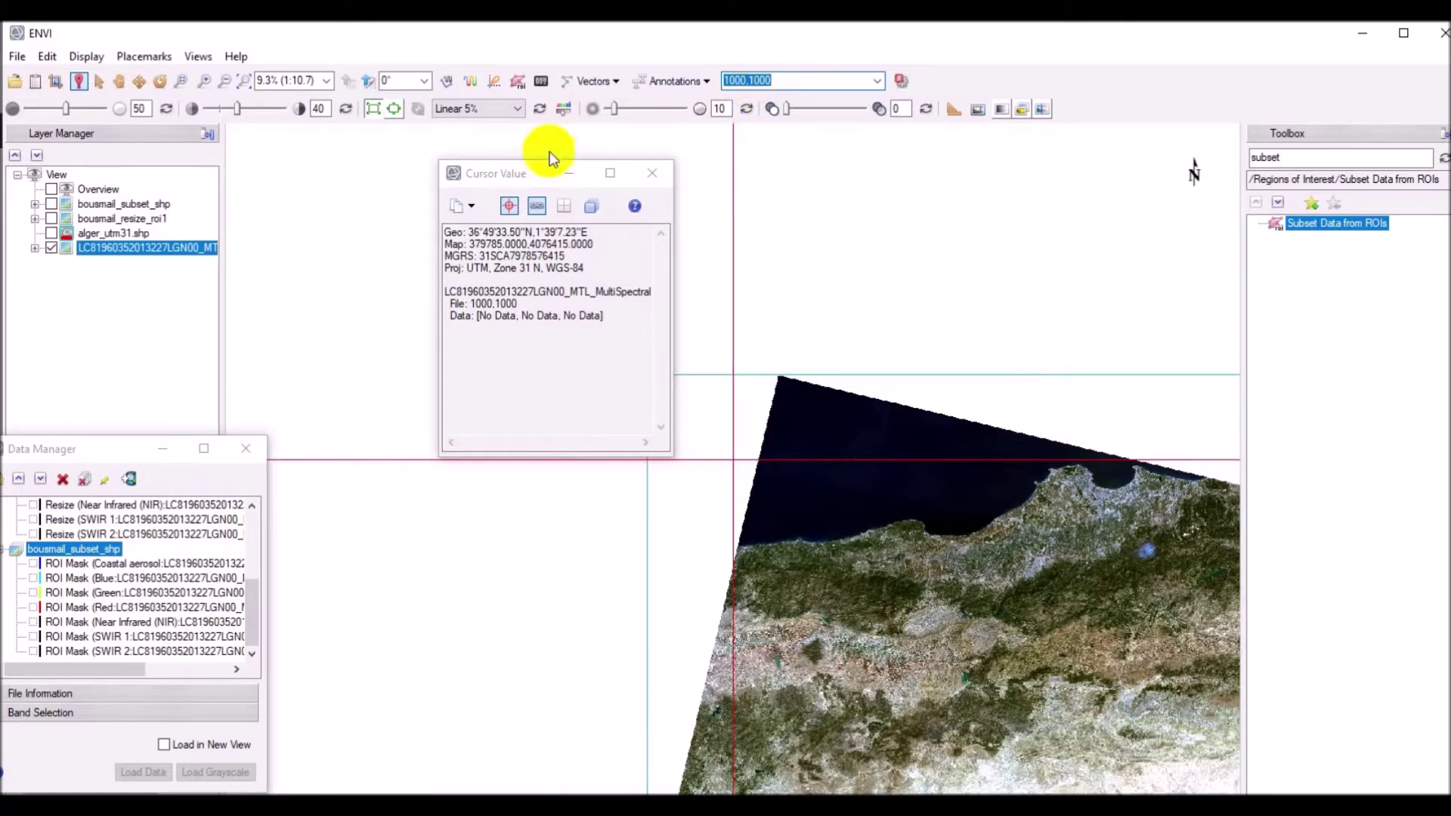
# - Move the Cursor Value window clear of the scene and go to image pixel 1500,1000 to read its data values
pyautogui.moveTo(539, 177); pyautogui.dragTo(449, 158)
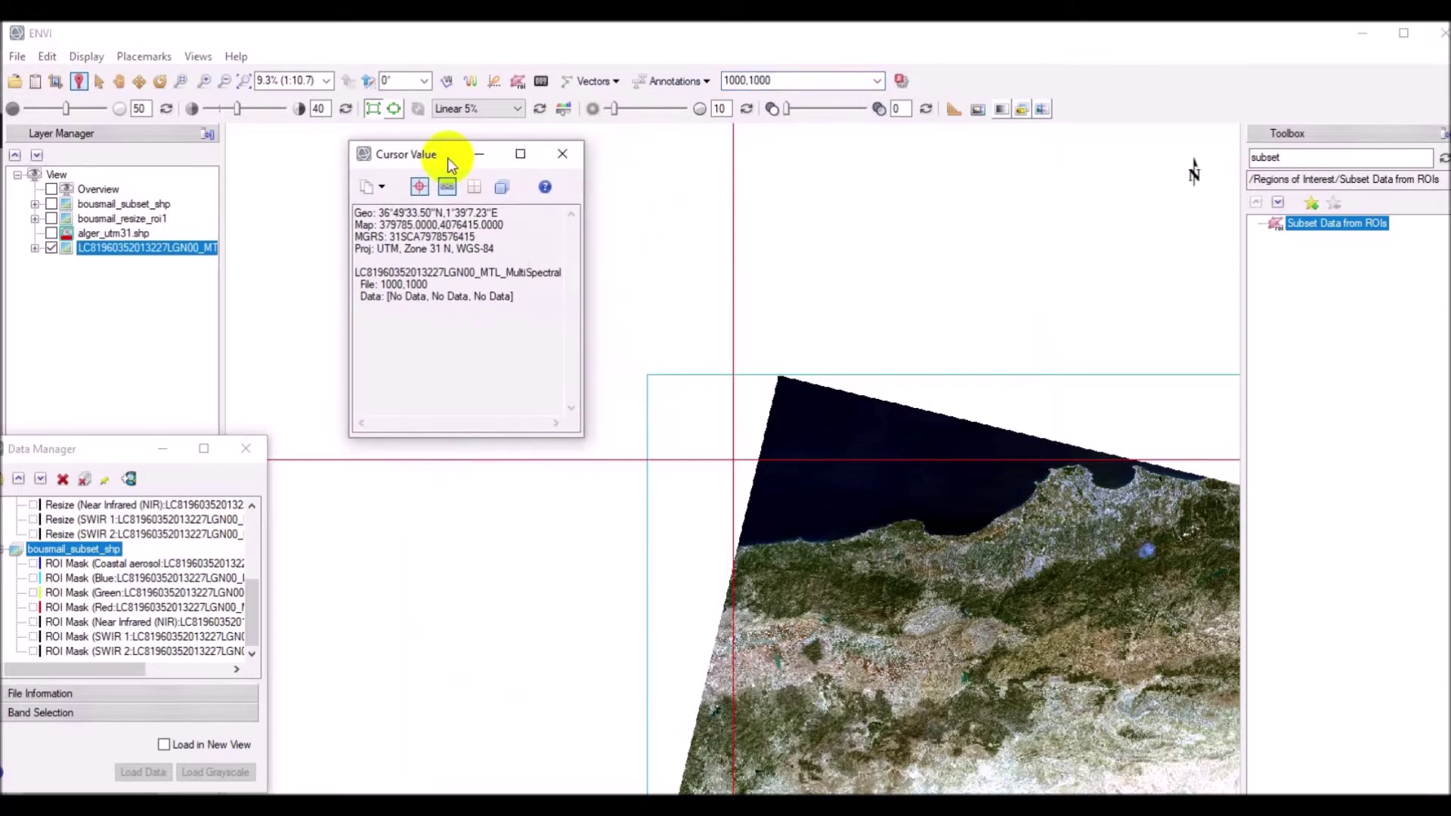
pyautogui.click(740, 81)
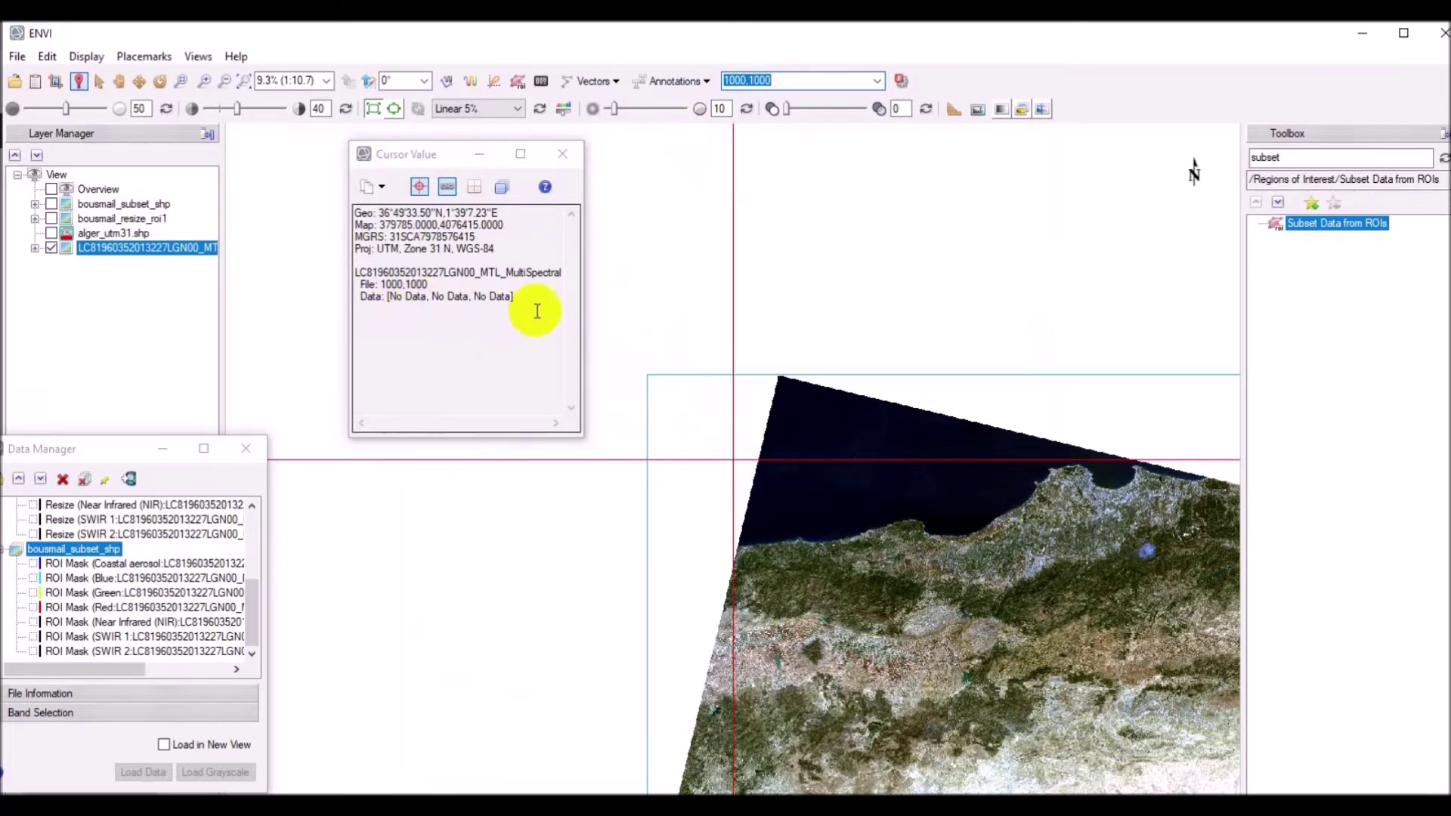
pyautogui.click(755, 82)
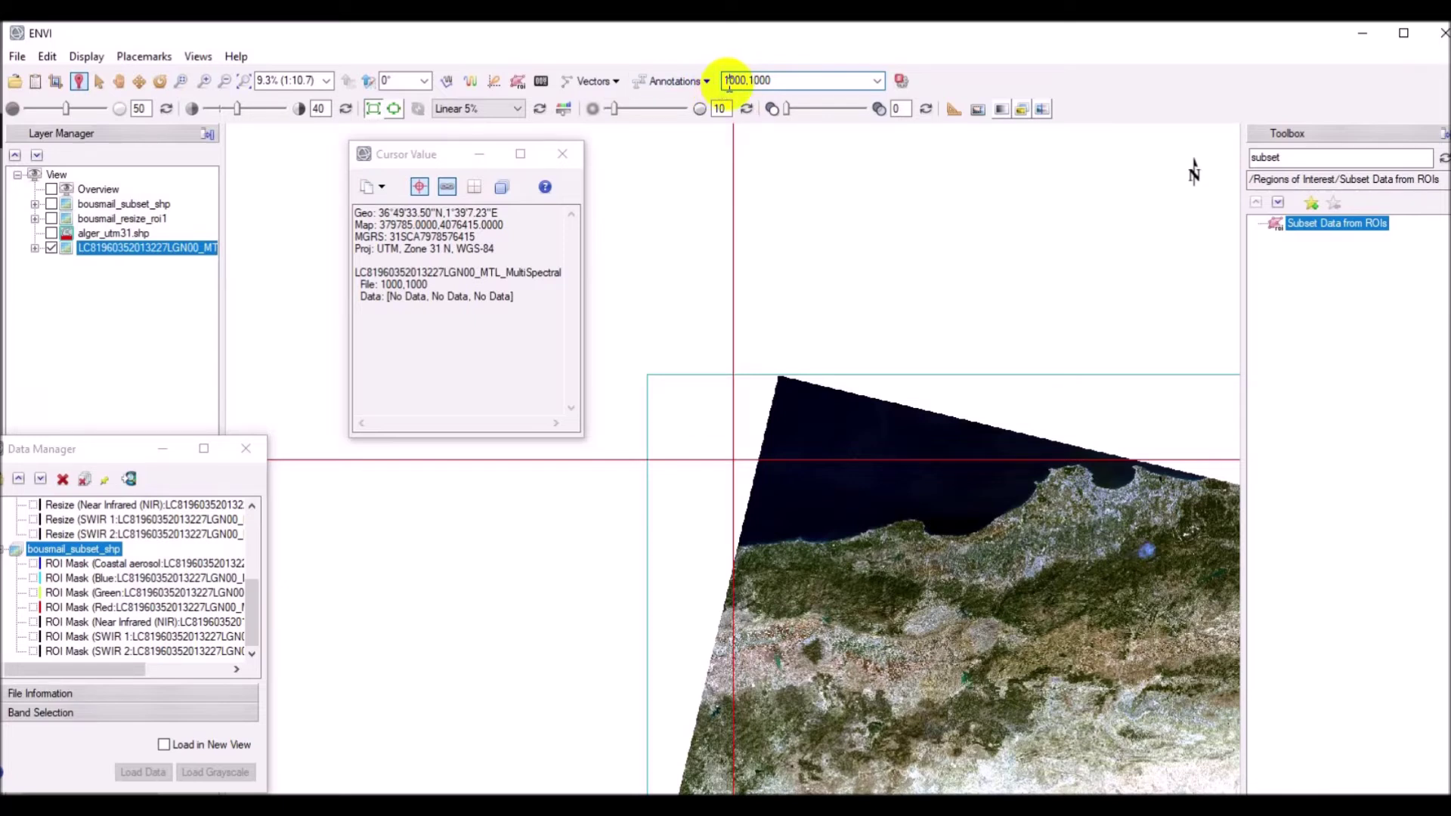
pyautogui.write('5')
pyautogui.press('Delete')
pyautogui.press('Return')
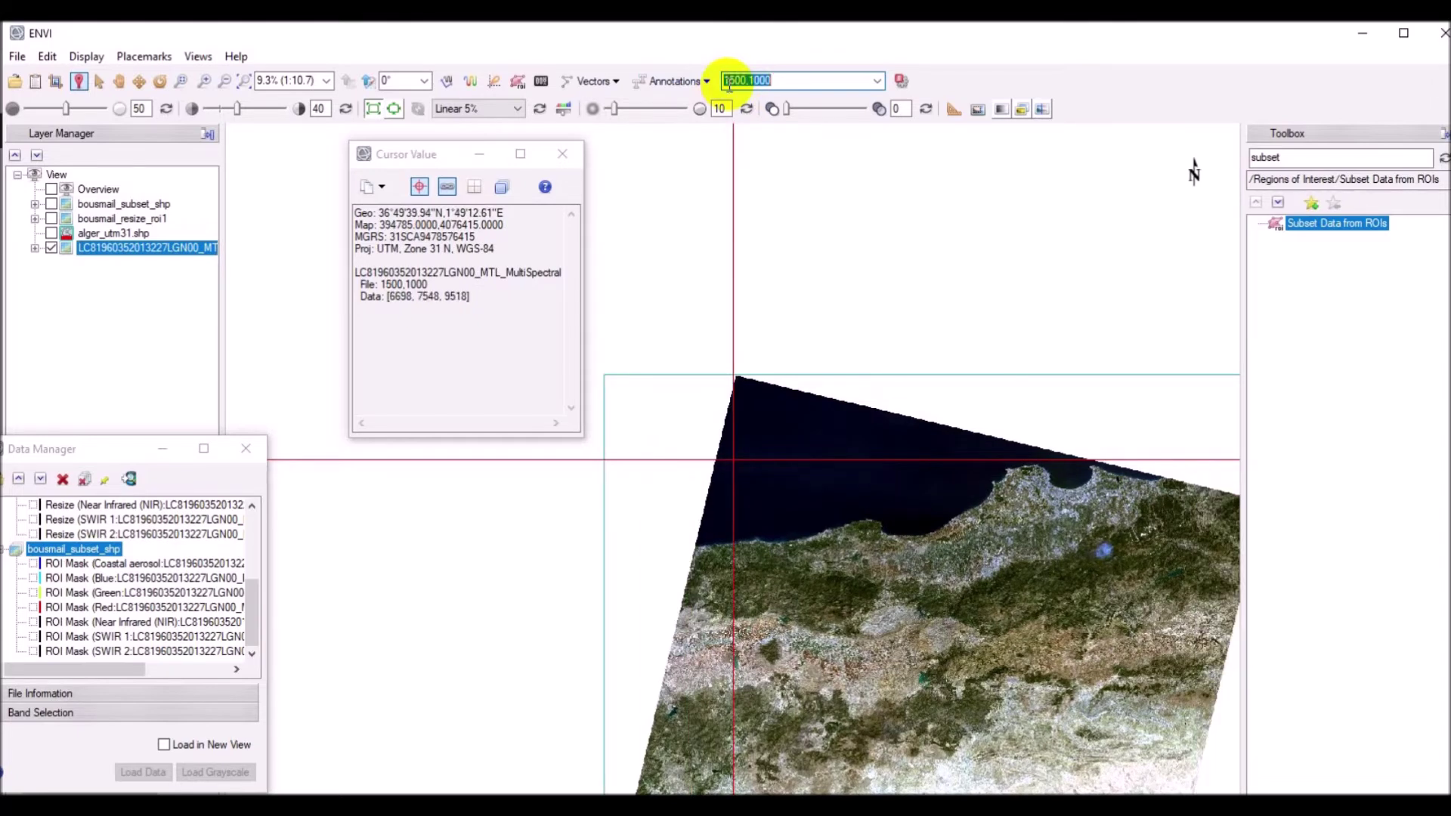
pyautogui.moveTo(752, 496); pyautogui.dragTo(733, 459)
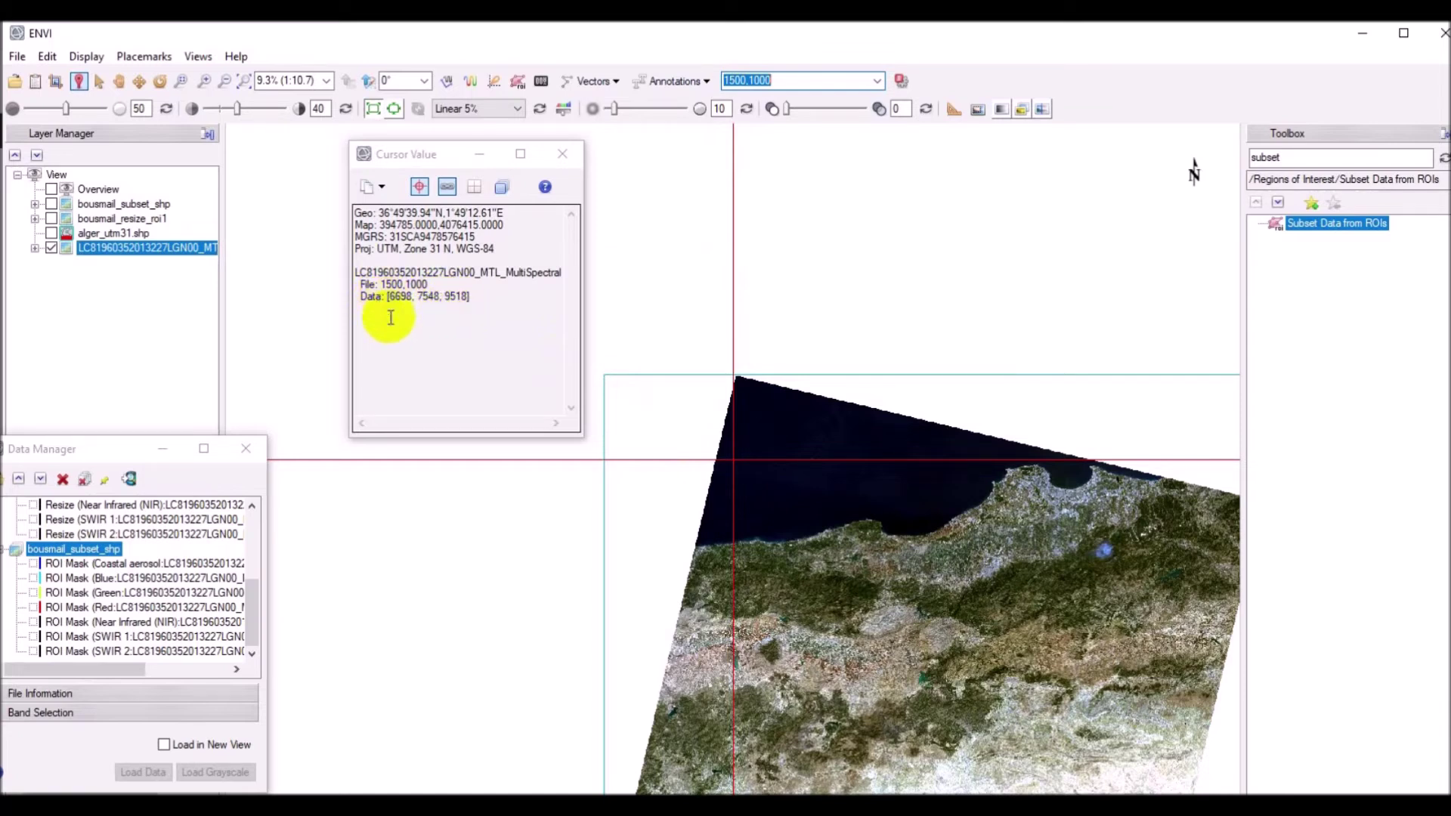
# - Assign the Red, Green and Blue bands of the MultiSpectral dataset to the red, green and blue channels in the Data Manager's band selection
pyautogui.moveTo(129, 448); pyautogui.dragTo(164, 373)
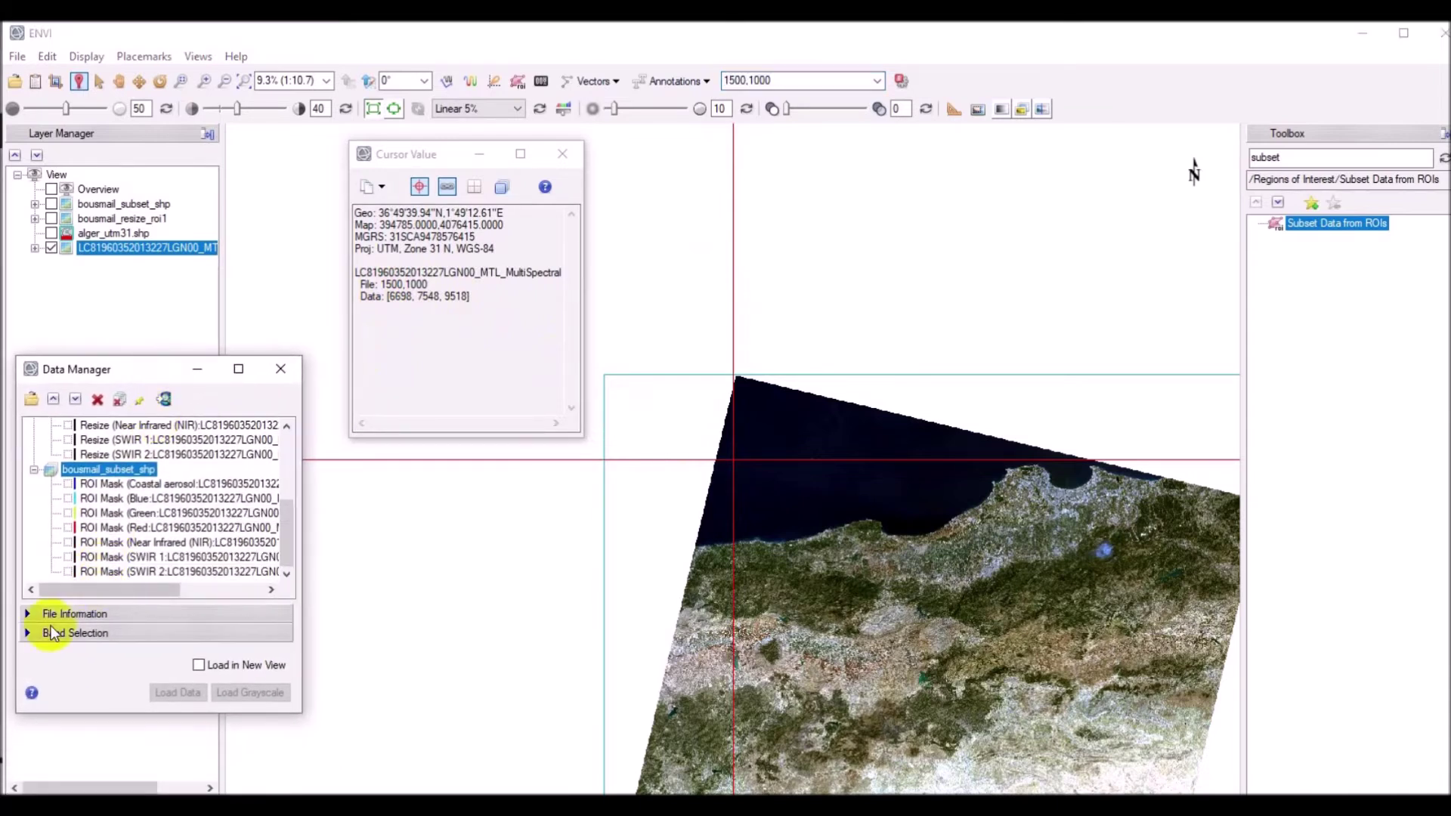
pyautogui.click(29, 633)
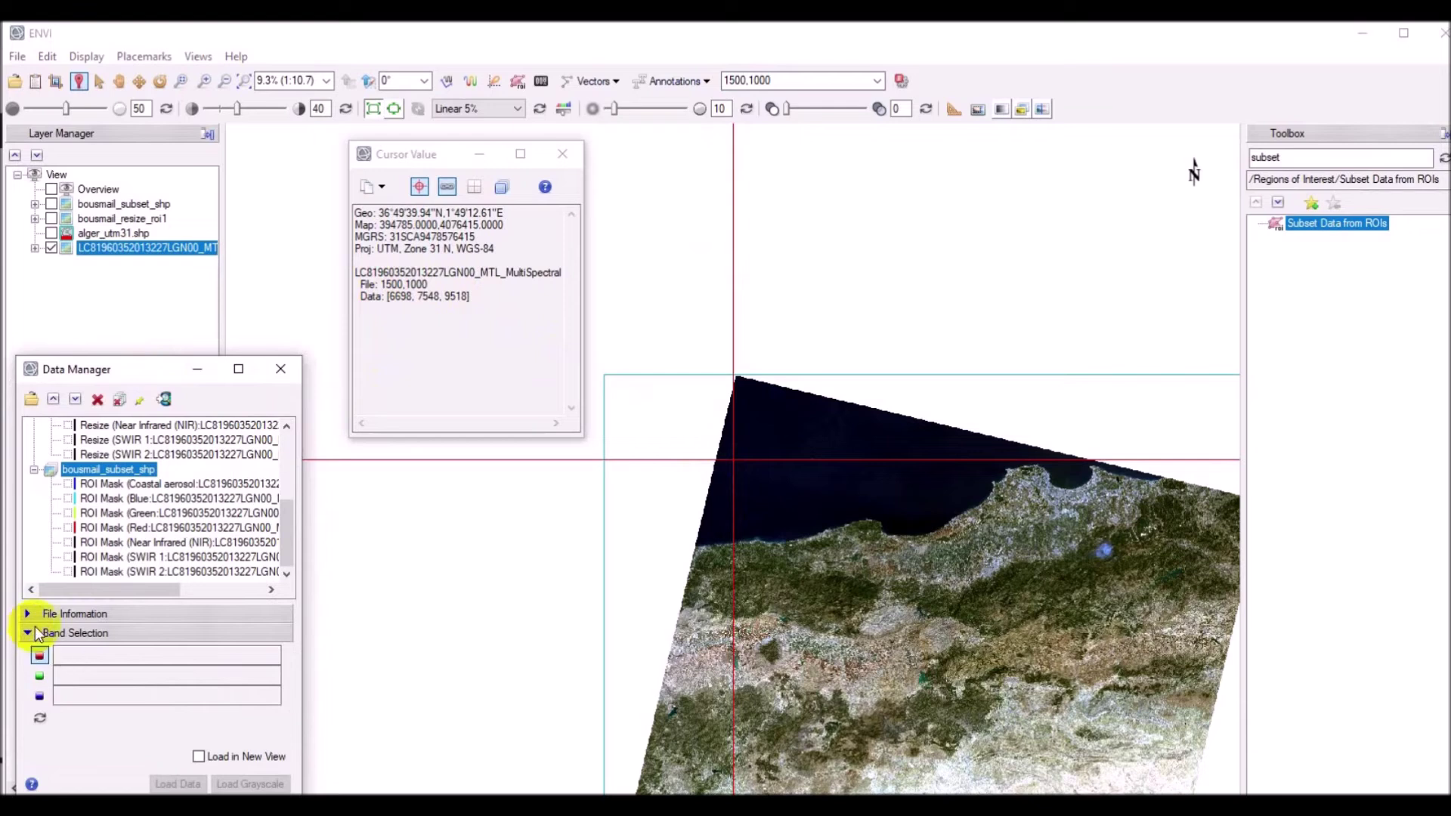
pyautogui.moveTo(288, 535); pyautogui.dragTo(288, 474)
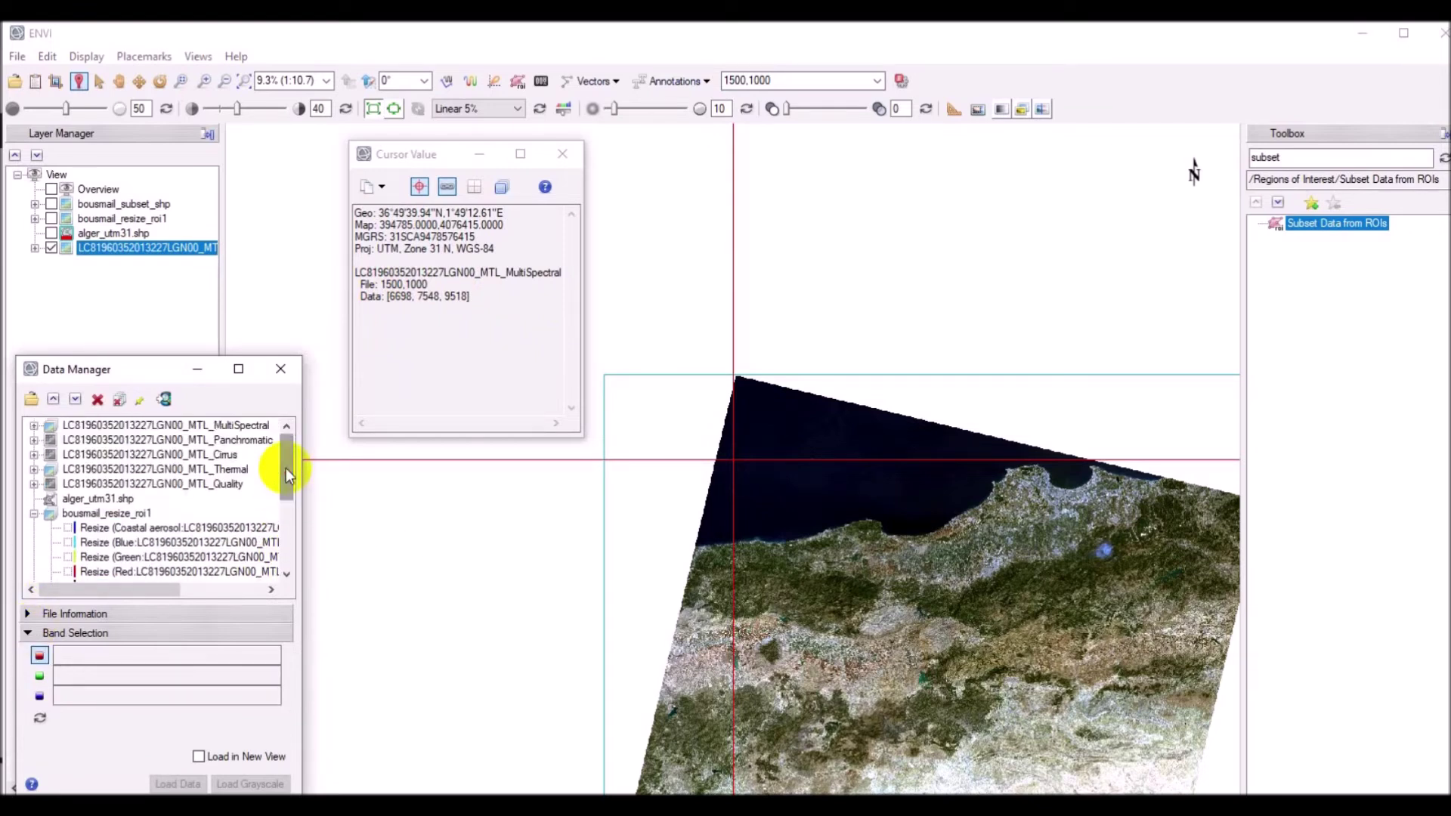
pyautogui.click(179, 428)
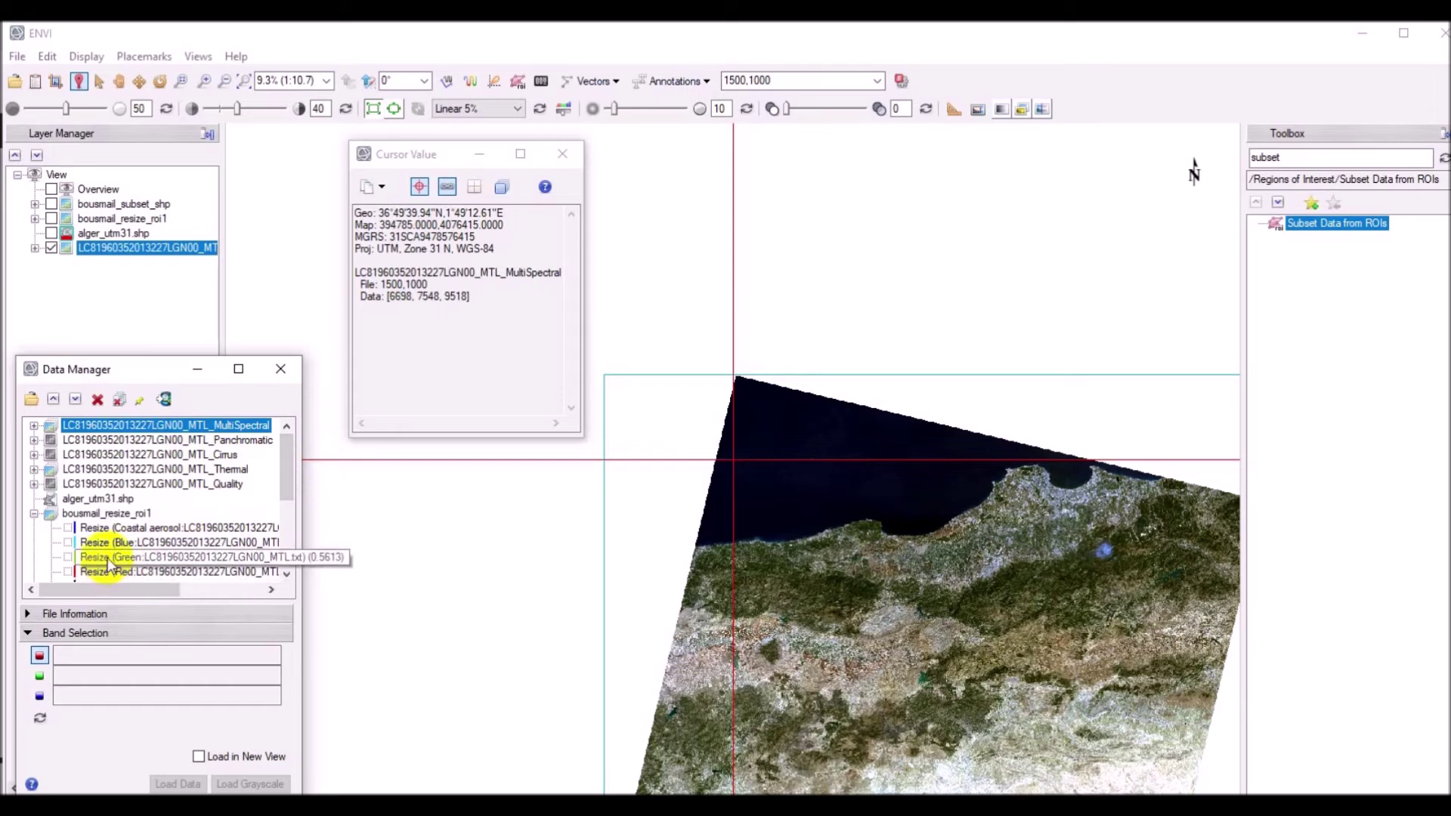
pyautogui.click(34, 427)
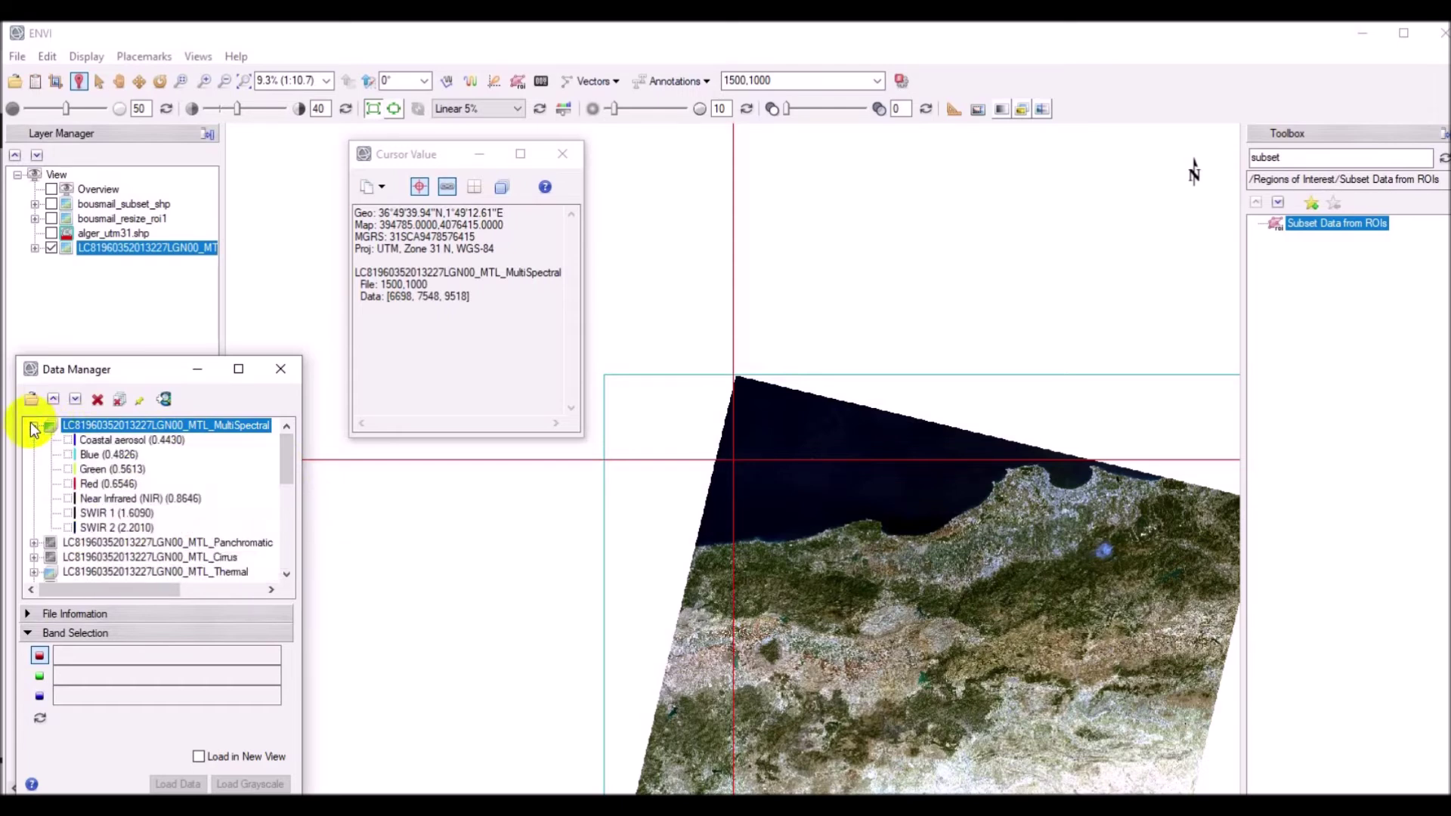
pyautogui.click(93, 484)
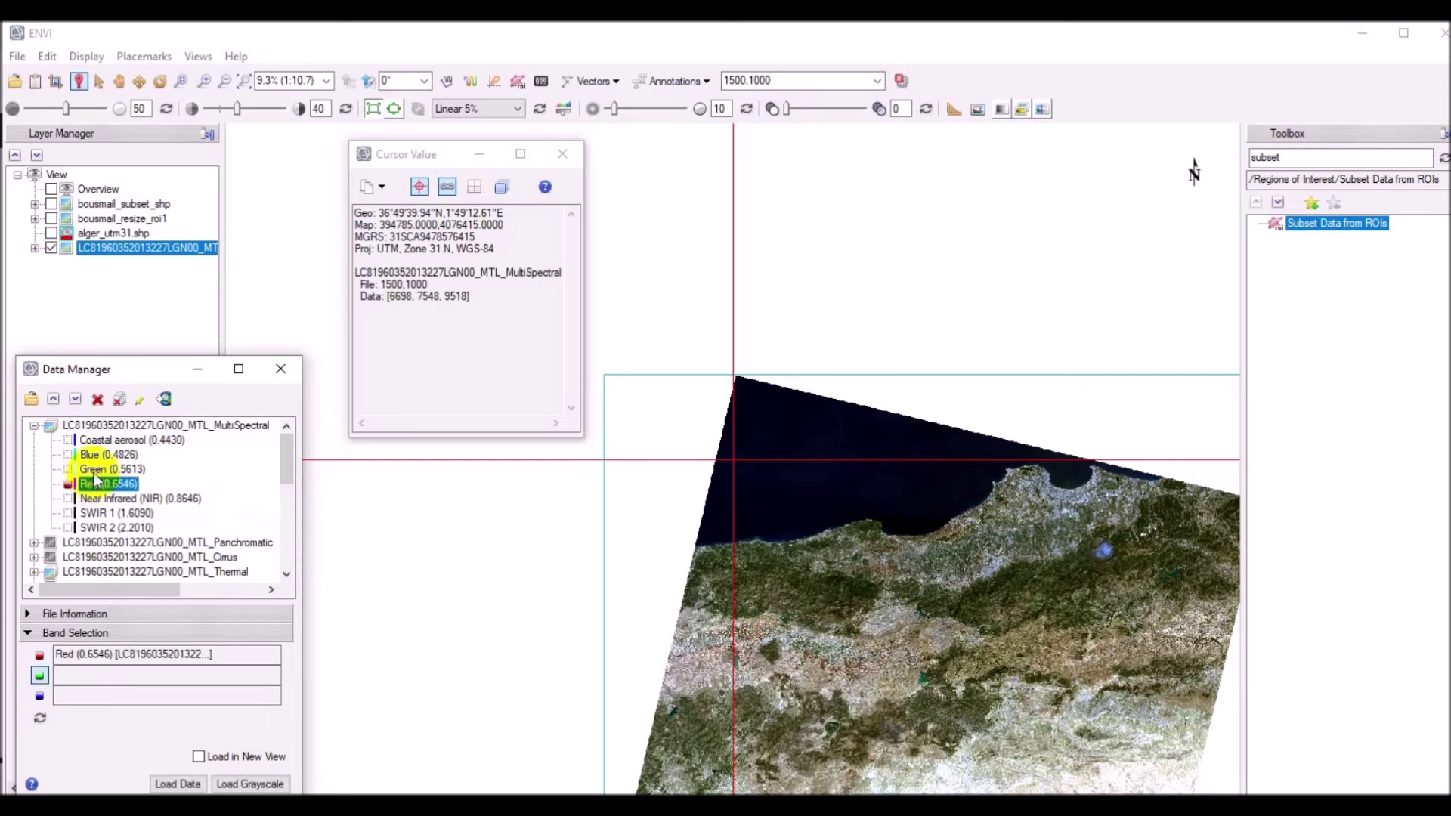
pyautogui.click(94, 468)
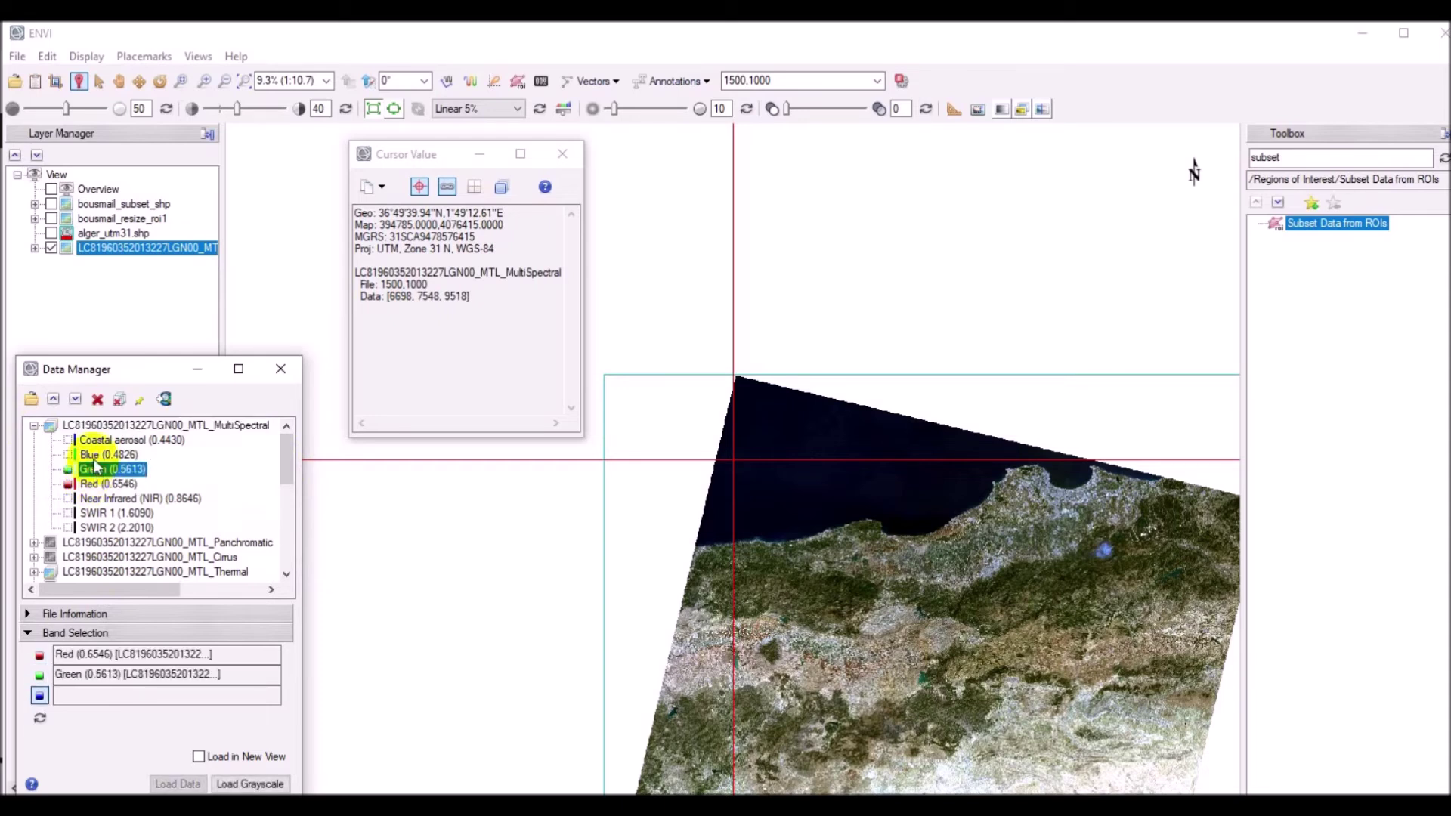
pyautogui.click(93, 455)
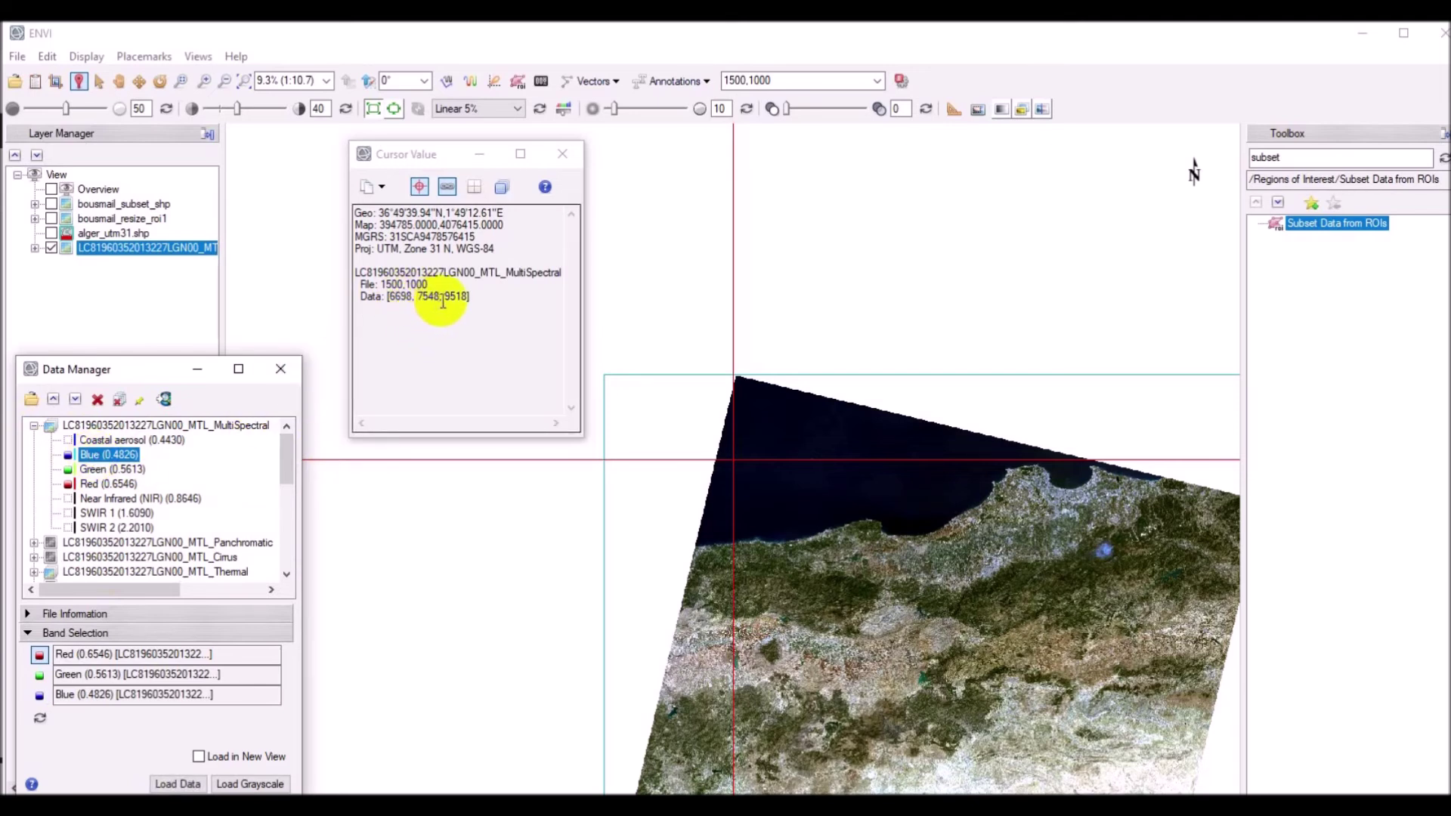
# - Go to image pixel 0,0 to examine the scene's origin
pyautogui.doubleClick(732, 80)
pyautogui.write('0,')
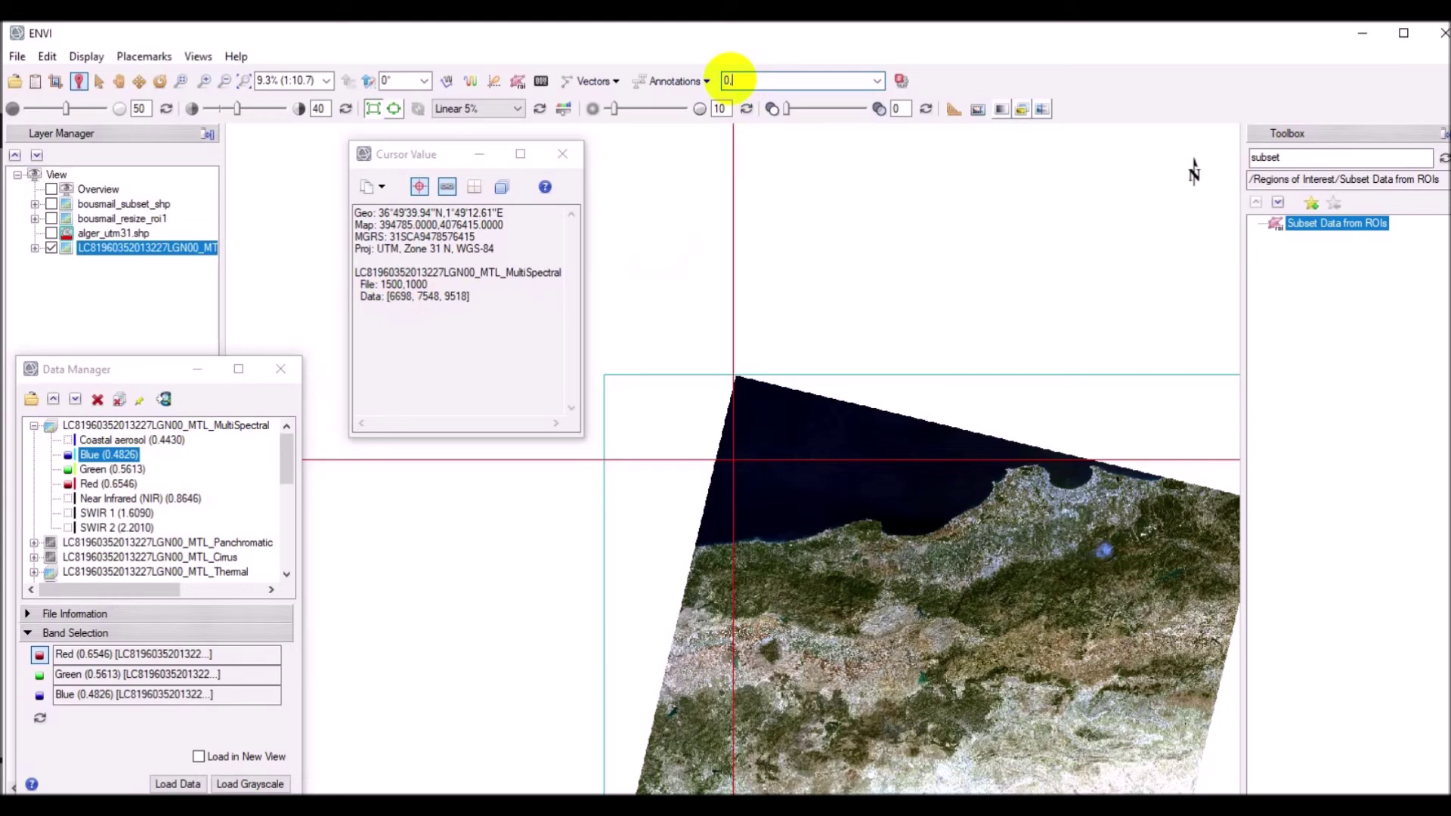
pyautogui.write('0')
pyautogui.press('Return')
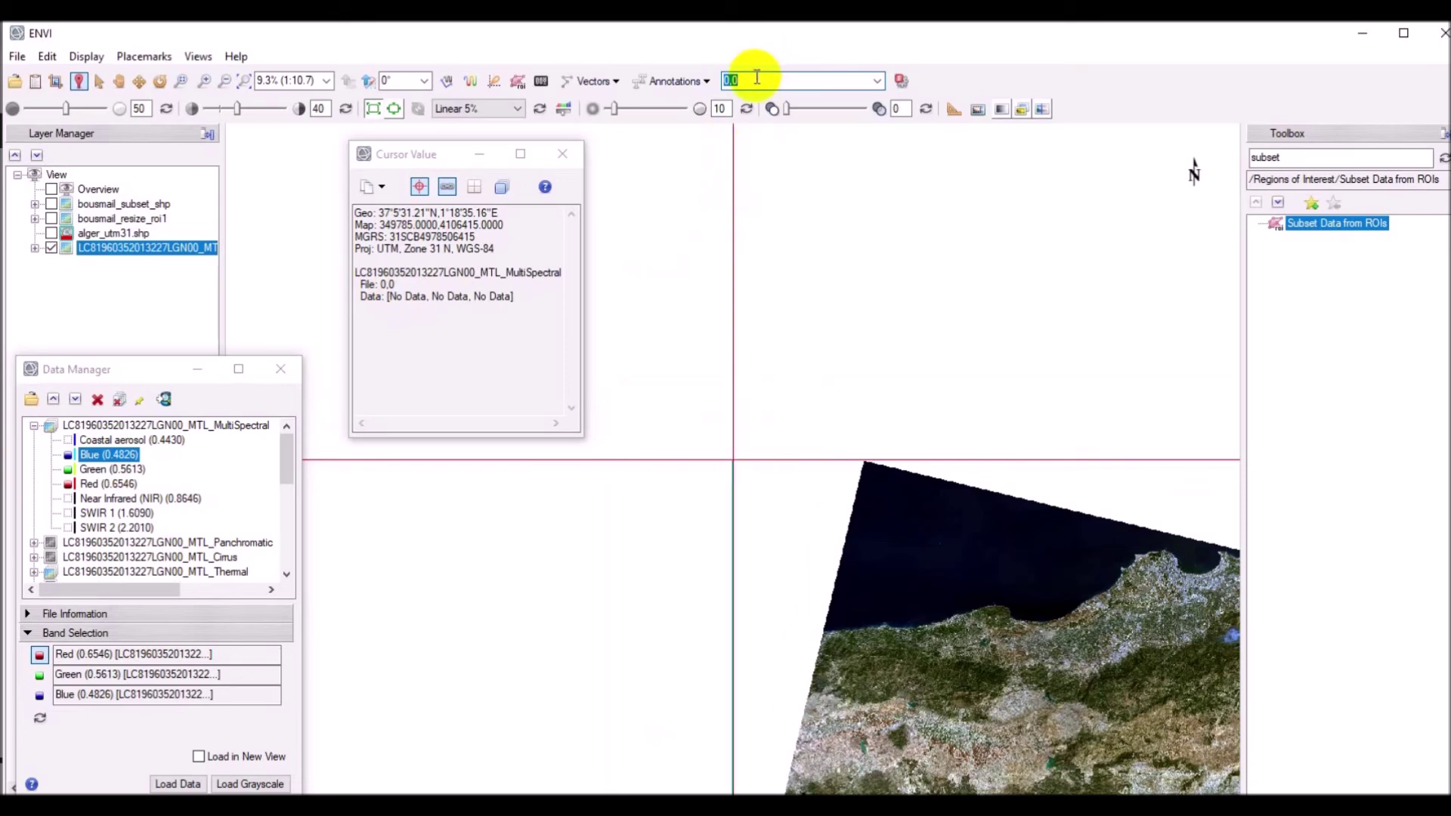
# - Go to image pixel 1,2 and then to pixel 1,100 to compare their positions near the origin
pyautogui.write('1,2')
pyautogui.press('Return')
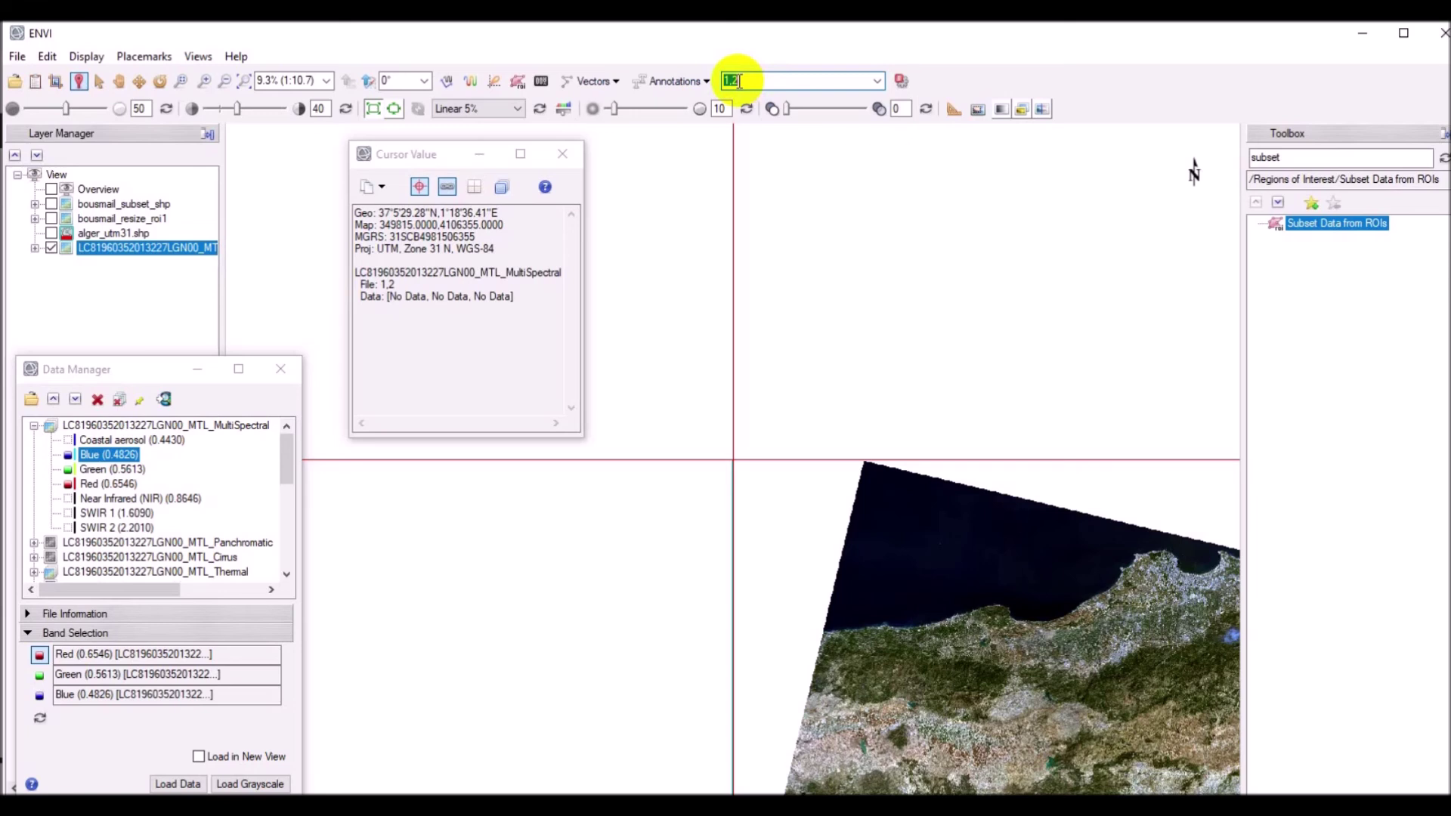
pyautogui.click(738, 81)
pyautogui.press('BackSpace')
pyautogui.write('100')
pyautogui.press('Return')
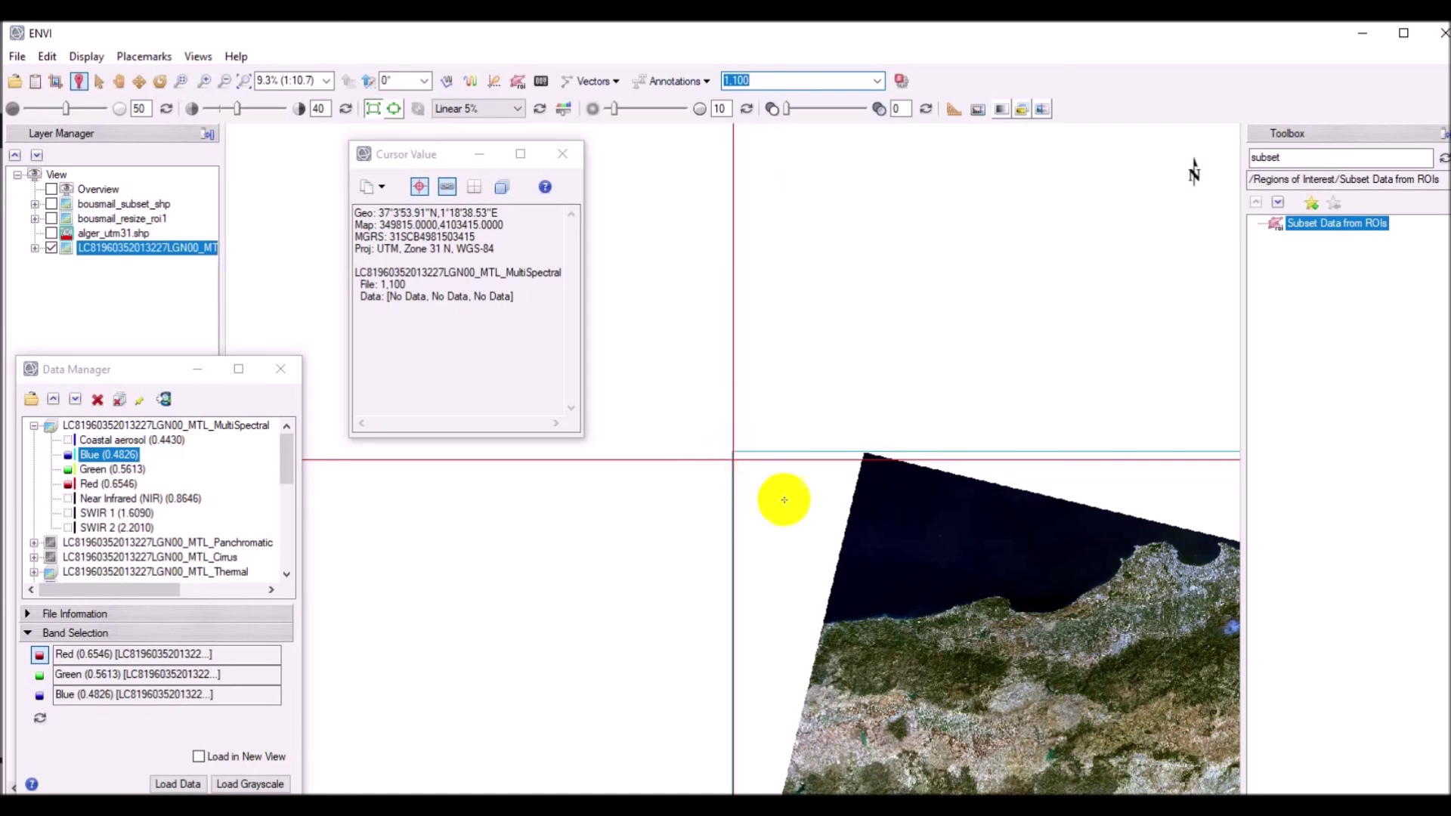
# - Move the crosshair over the sea and to the coast to read the pixel coordinates and band values there
pyautogui.moveTo(877, 552); pyautogui.dragTo(900, 569)
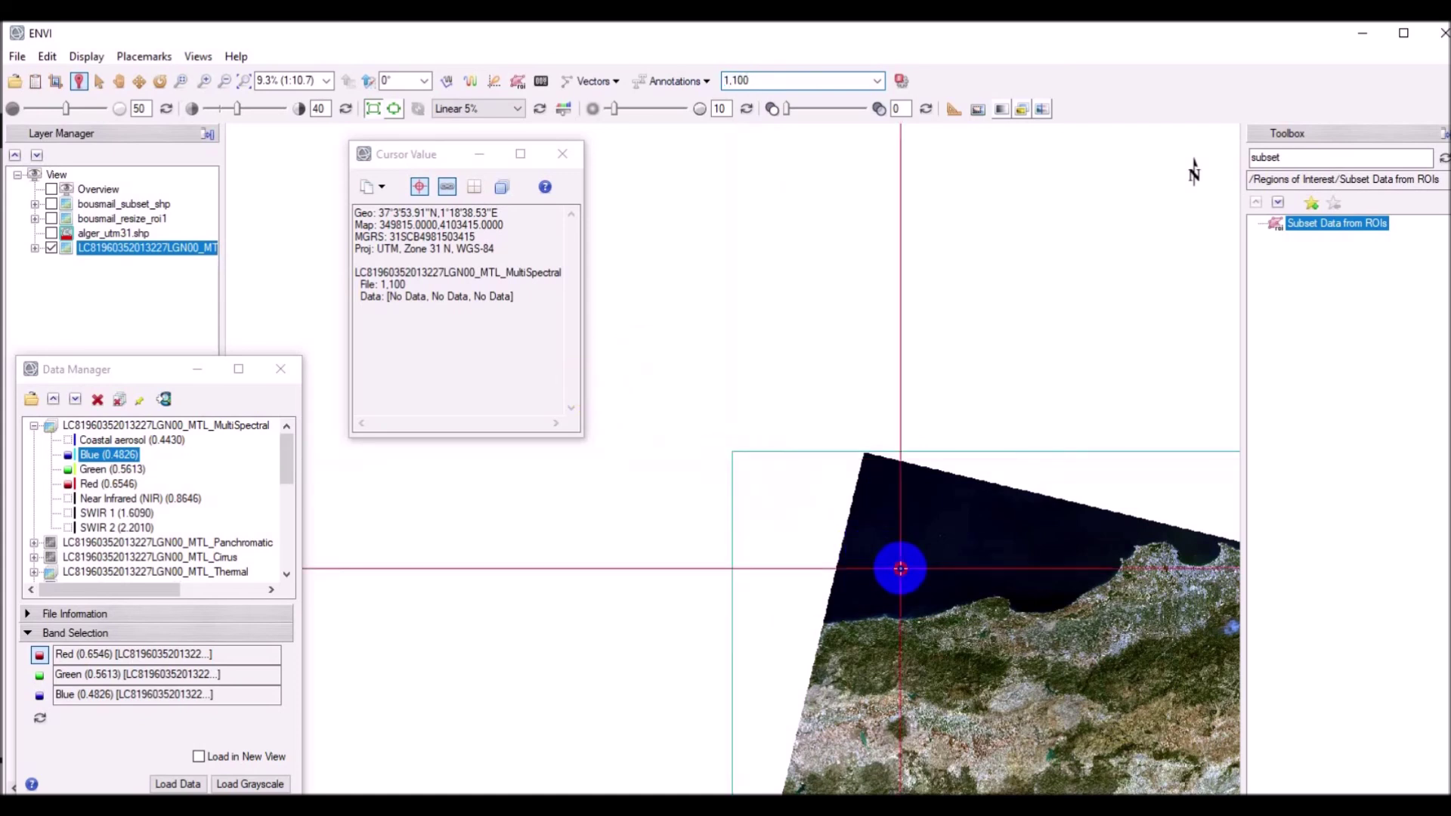
pyautogui.moveTo(1033, 527); pyautogui.dragTo(1057, 588)
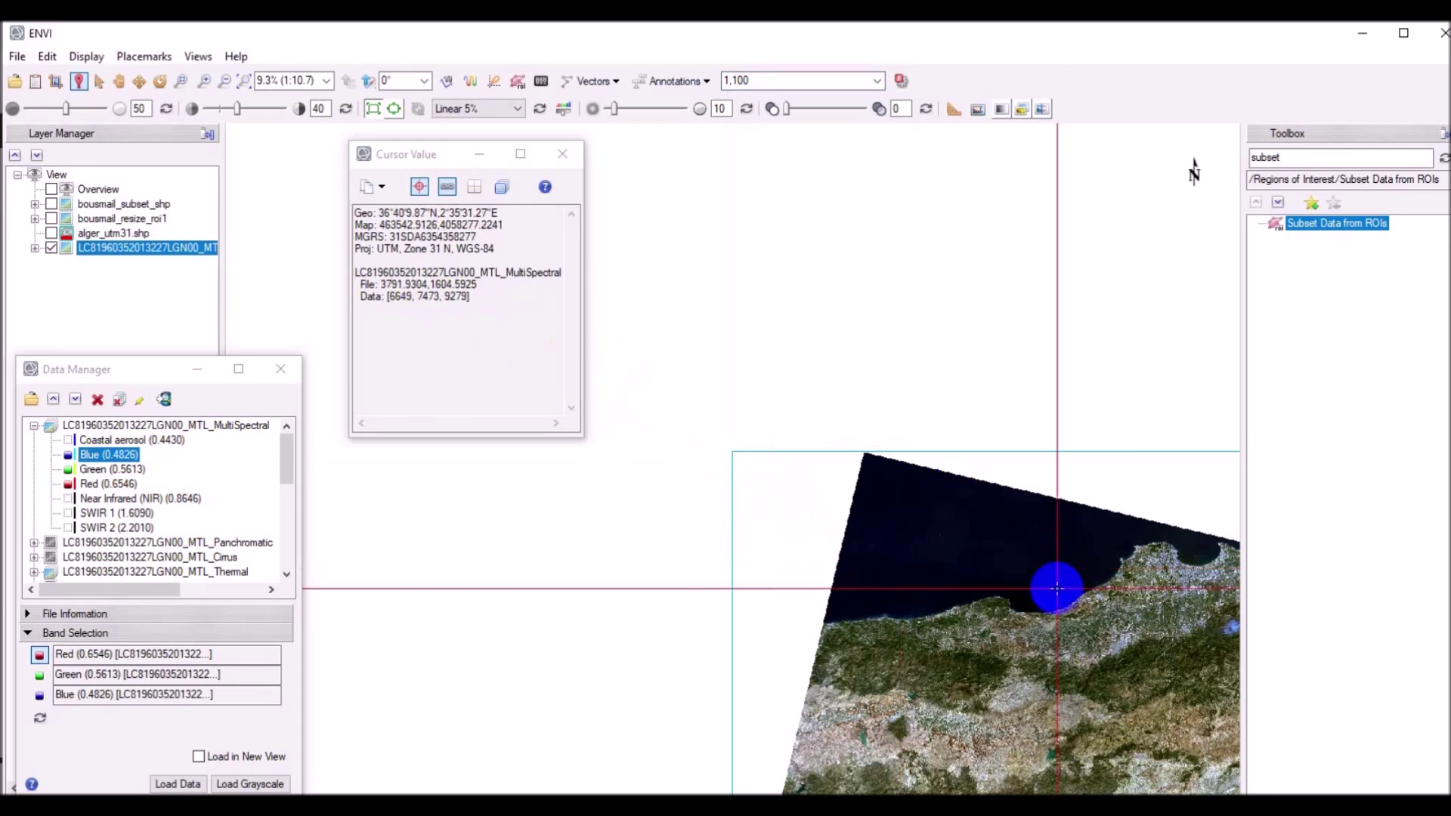